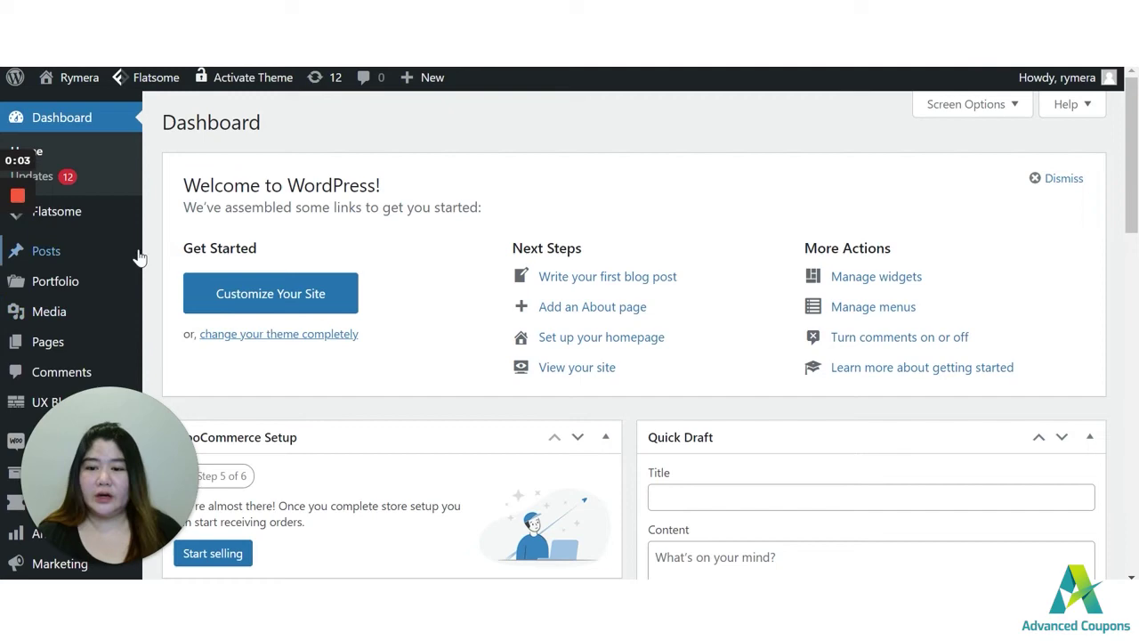
- Create a new coupon from Coupons > Add New and enter the coupon code test1
{"action": "scroll", "coordinate": [137, 259], "scroll_direction": "down", "scroll_amount": 2}
{"action": "mouse_move", "coordinate": [133, 274]}
{"action": "mouse_move", "coordinate": [79, 356]}
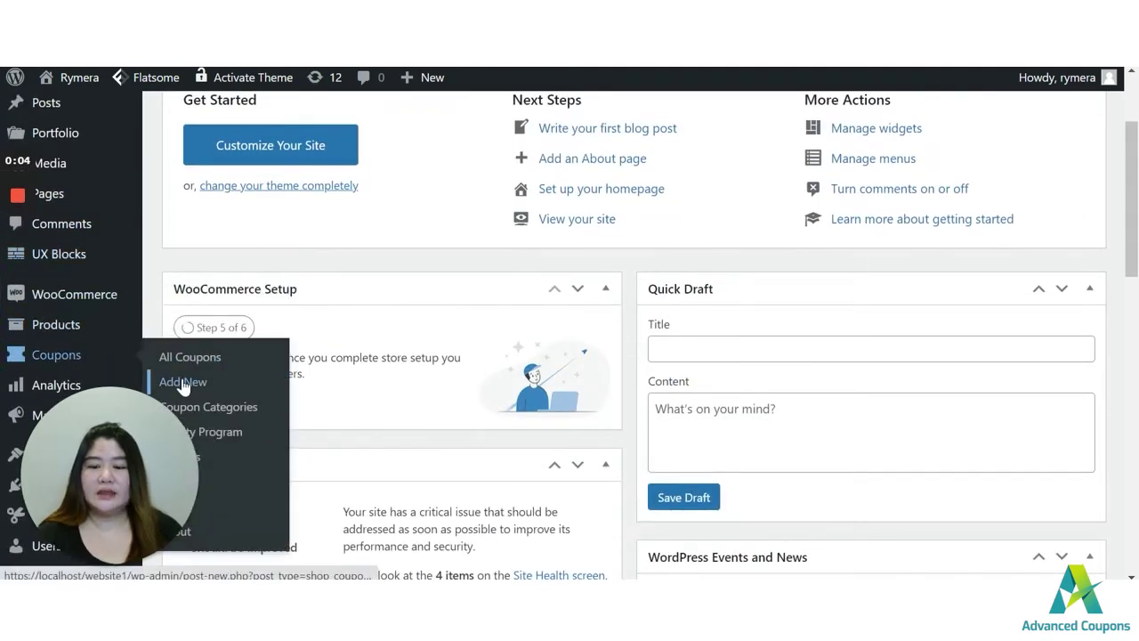
{"action": "left_click", "coordinate": [182, 383]}
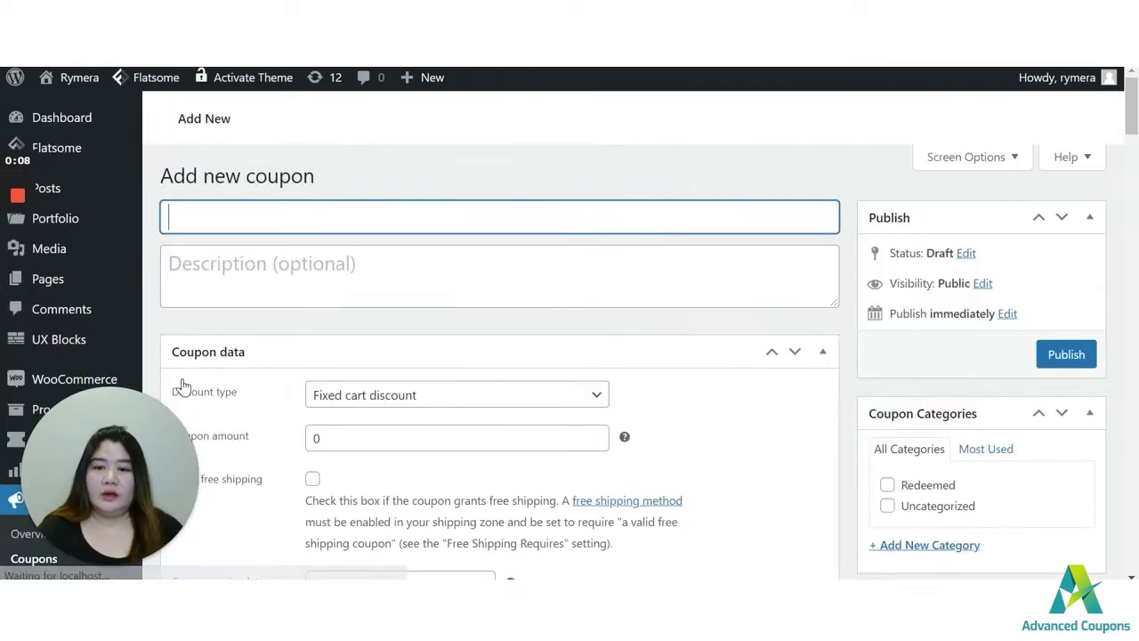
{"action": "type", "text": "test1"}
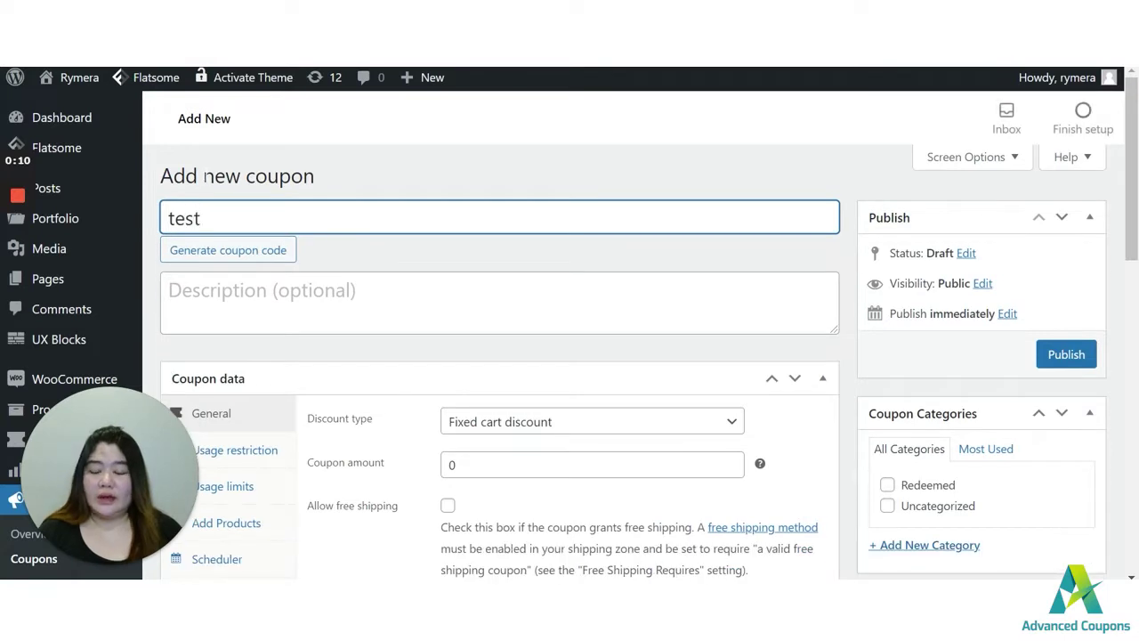
{"action": "left_click", "coordinate": [374, 251]}
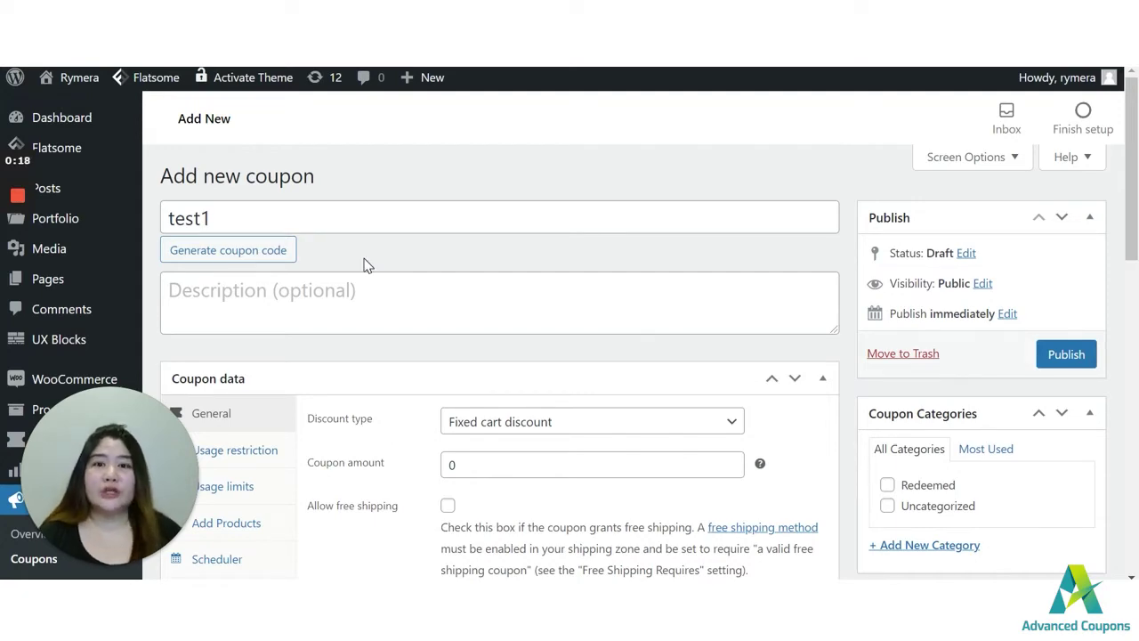
- Set the test1 coupon's discount type to Buy X Get X Deal (BOGO)
{"action": "scroll", "coordinate": [369, 394], "scroll_direction": "down", "scroll_amount": 2}
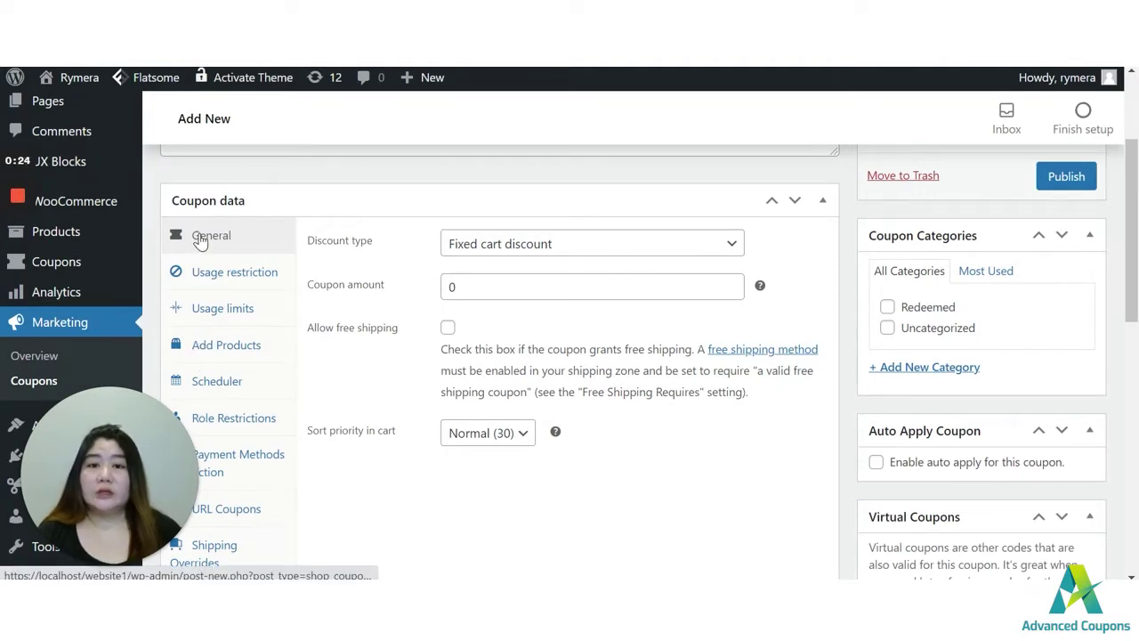
{"action": "left_click", "coordinate": [537, 248]}
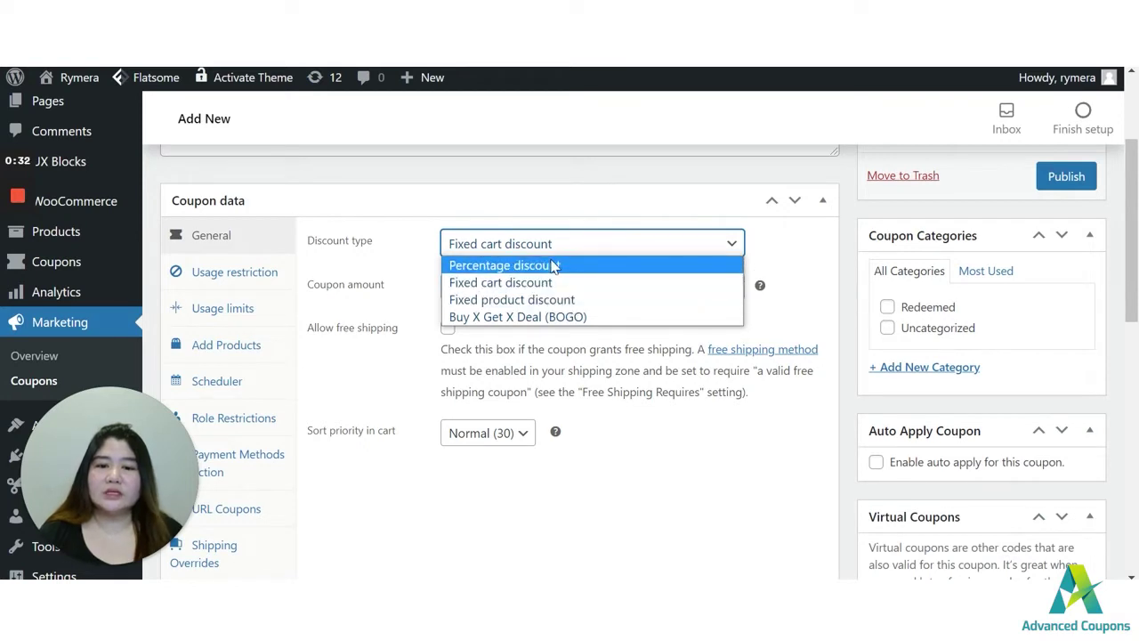
{"action": "left_click", "coordinate": [567, 319]}
{"action": "left_click", "coordinate": [656, 291]}
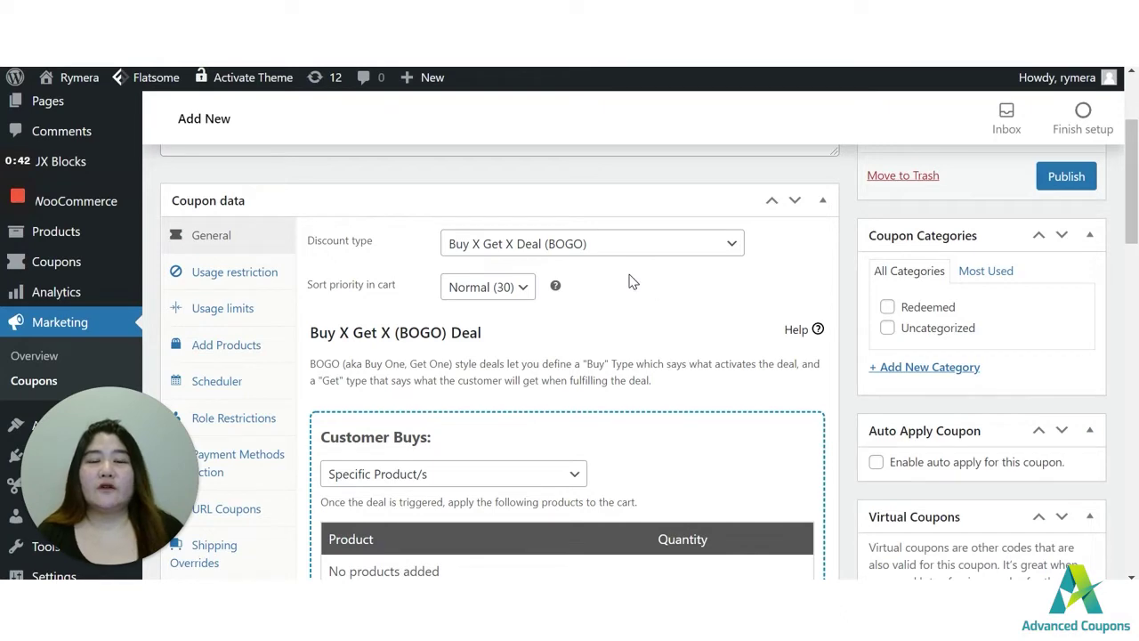
- Scroll to the Customer Buys section and open its trigger-type dropdown
{"action": "scroll", "coordinate": [481, 258], "scroll_direction": "down", "scroll_amount": 3}
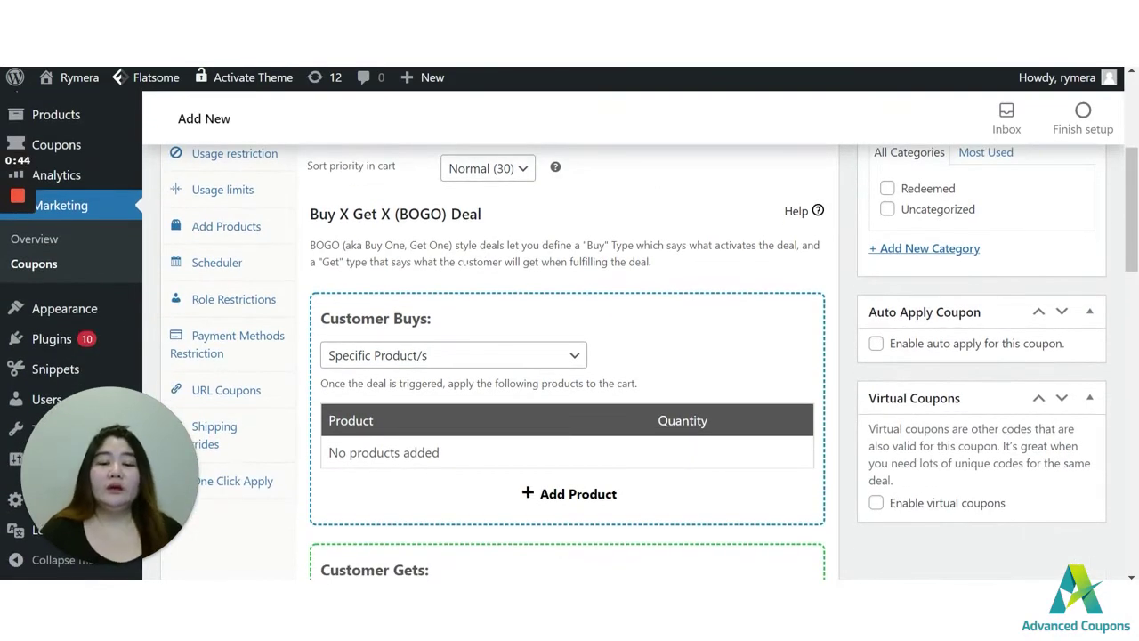
{"action": "scroll", "coordinate": [430, 239], "scroll_direction": "down", "scroll_amount": 2}
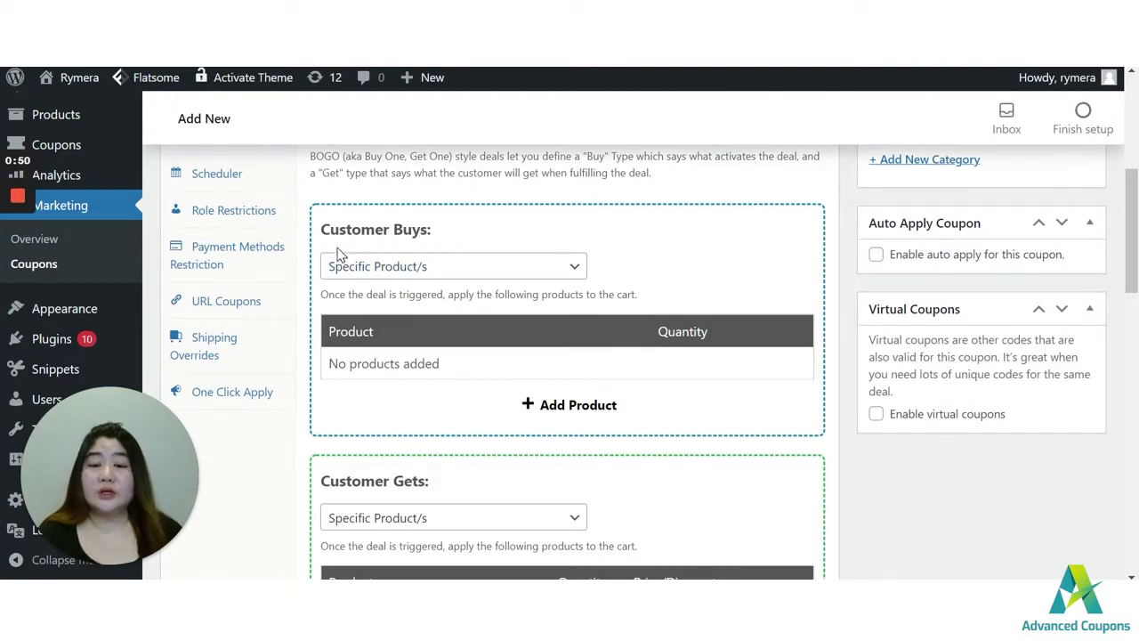
{"action": "scroll", "coordinate": [339, 251], "scroll_direction": "down", "scroll_amount": 2}
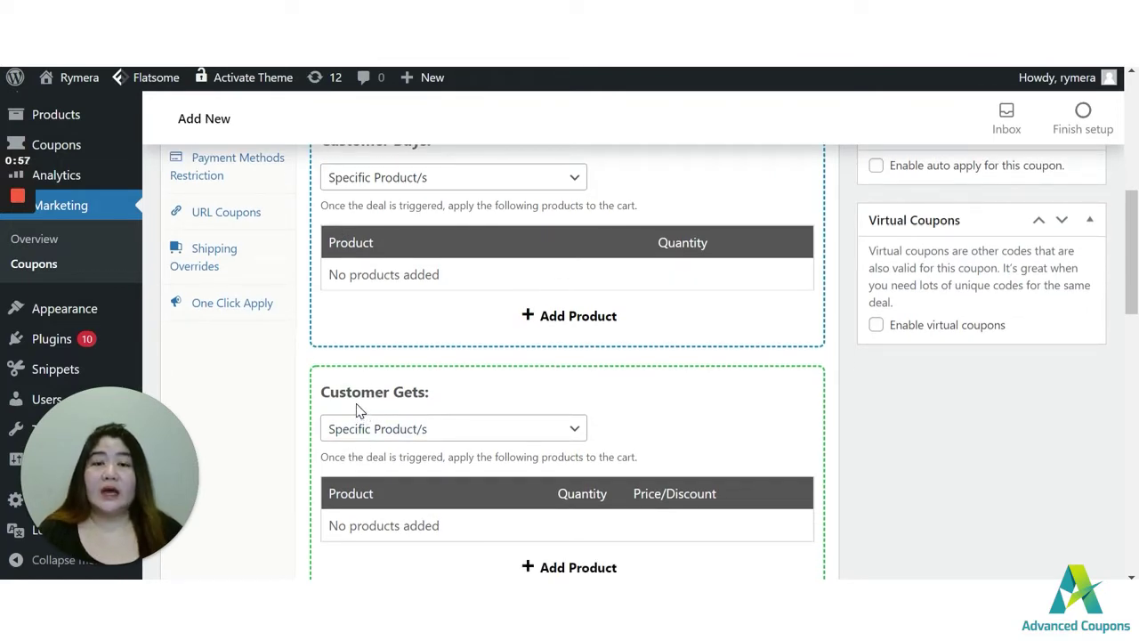
{"action": "scroll", "coordinate": [360, 412], "scroll_direction": "up", "scroll_amount": 3}
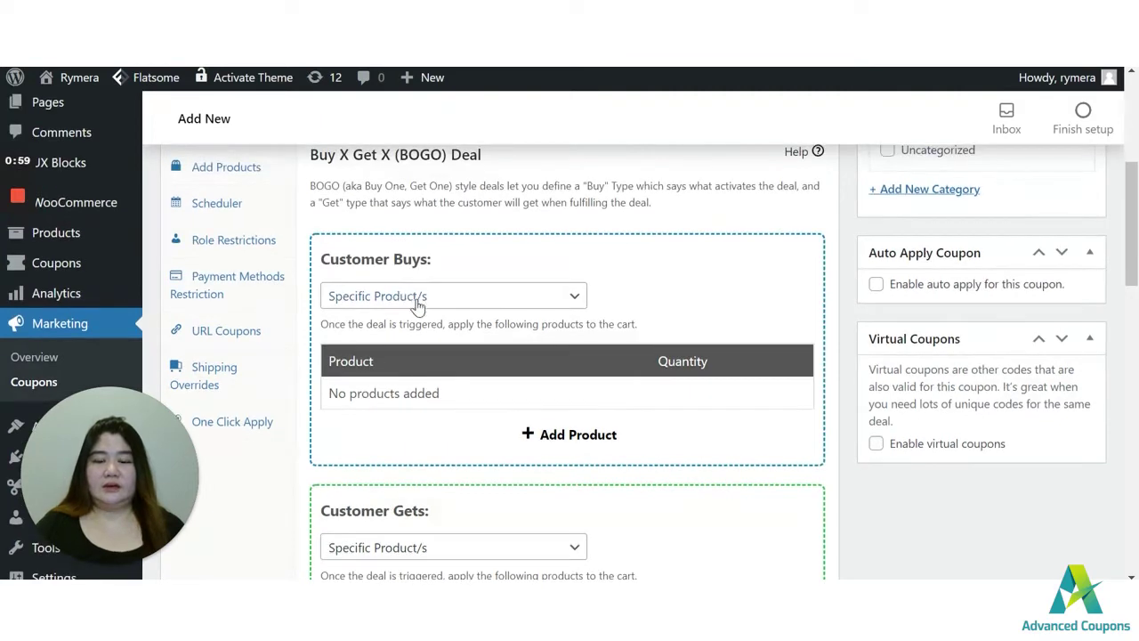
{"action": "left_click", "coordinate": [415, 302]}
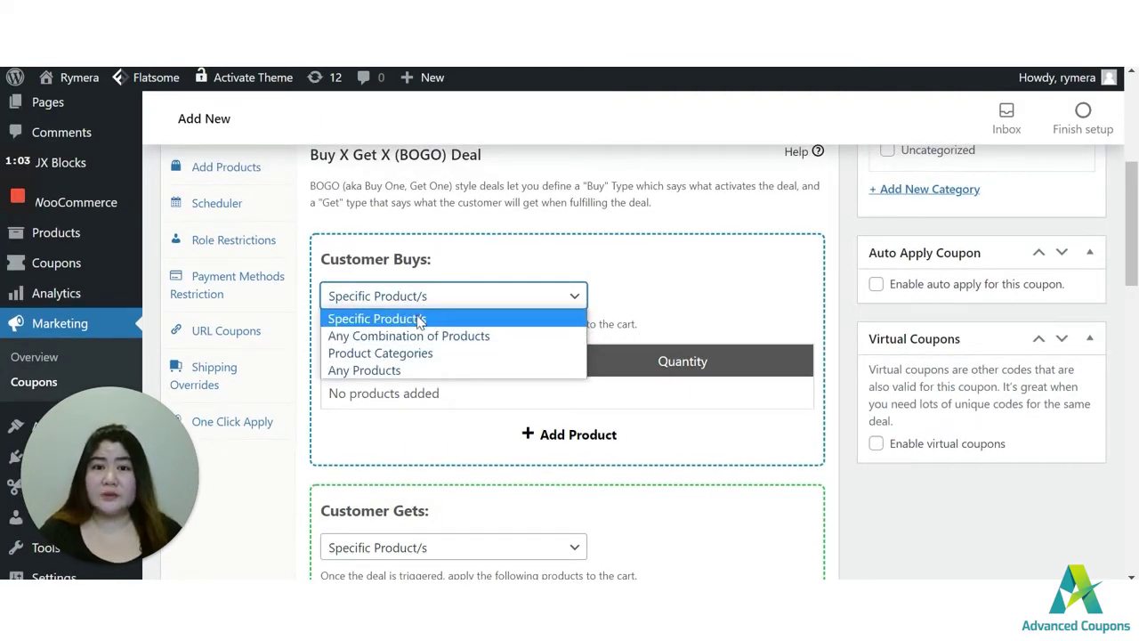
- Make Customer Buys use Product Categories, adding Tshirts (tshirts) with quantity 2
{"action": "left_click", "coordinate": [424, 353]}
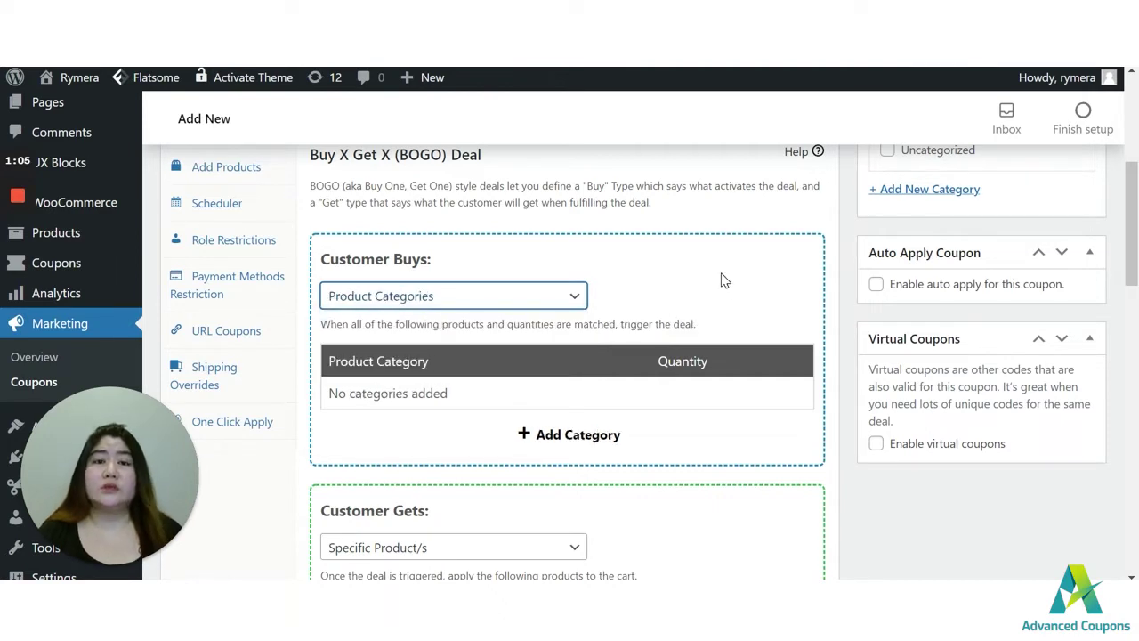
{"action": "scroll", "coordinate": [530, 365], "scroll_direction": "down", "scroll_amount": 1}
{"action": "left_click", "coordinate": [562, 375]}
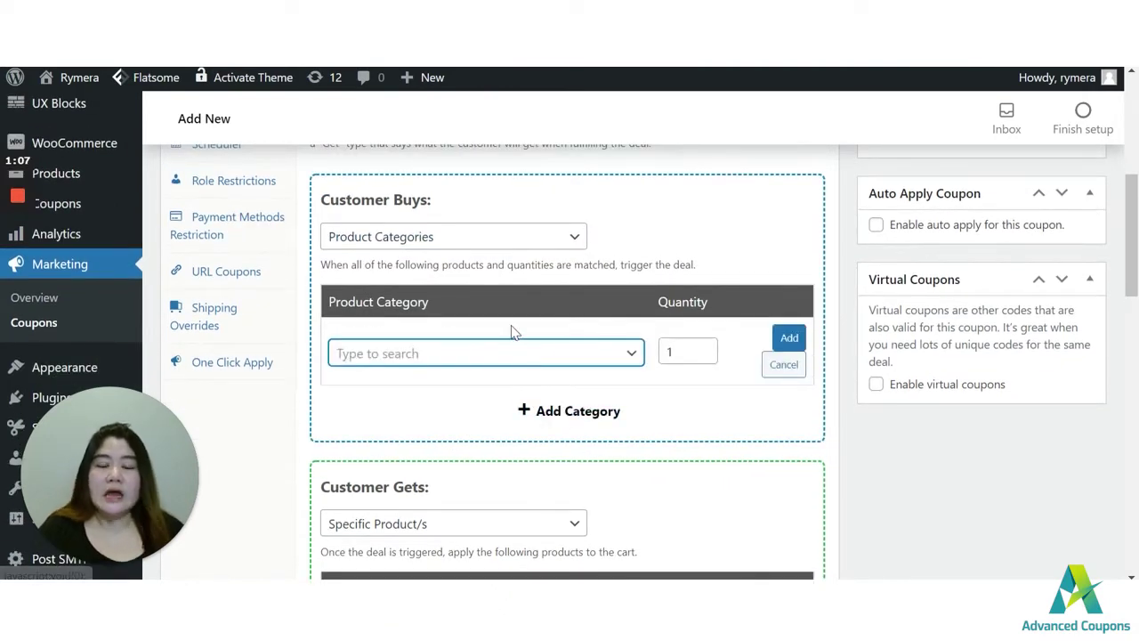
{"action": "left_click", "coordinate": [464, 354]}
{"action": "type", "text": "ts"}
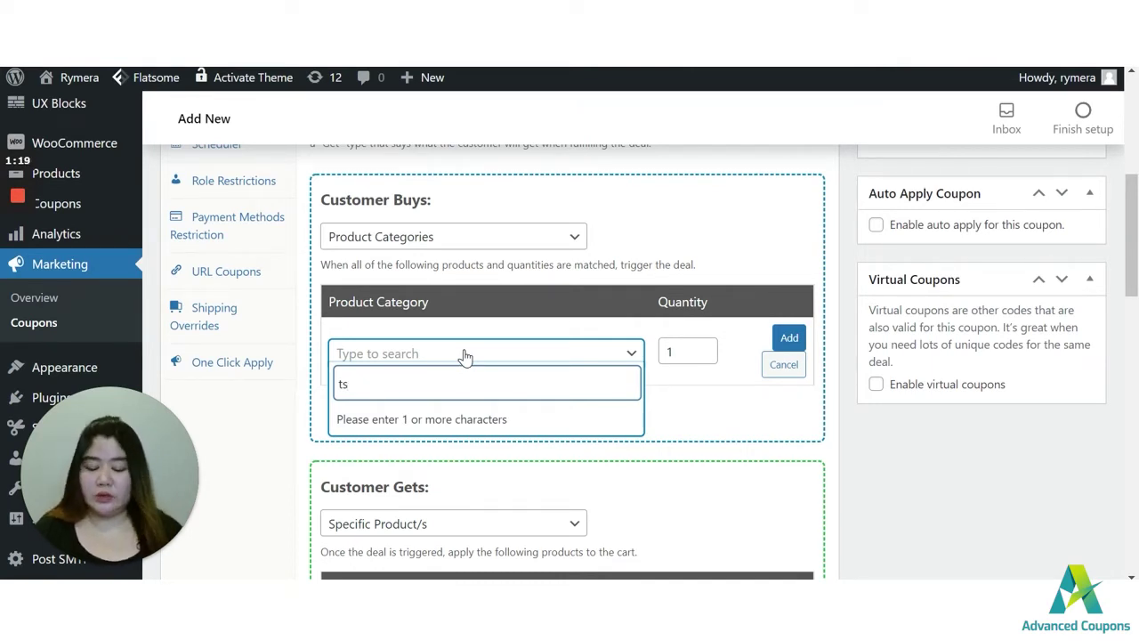
{"action": "type", "text": "h"}
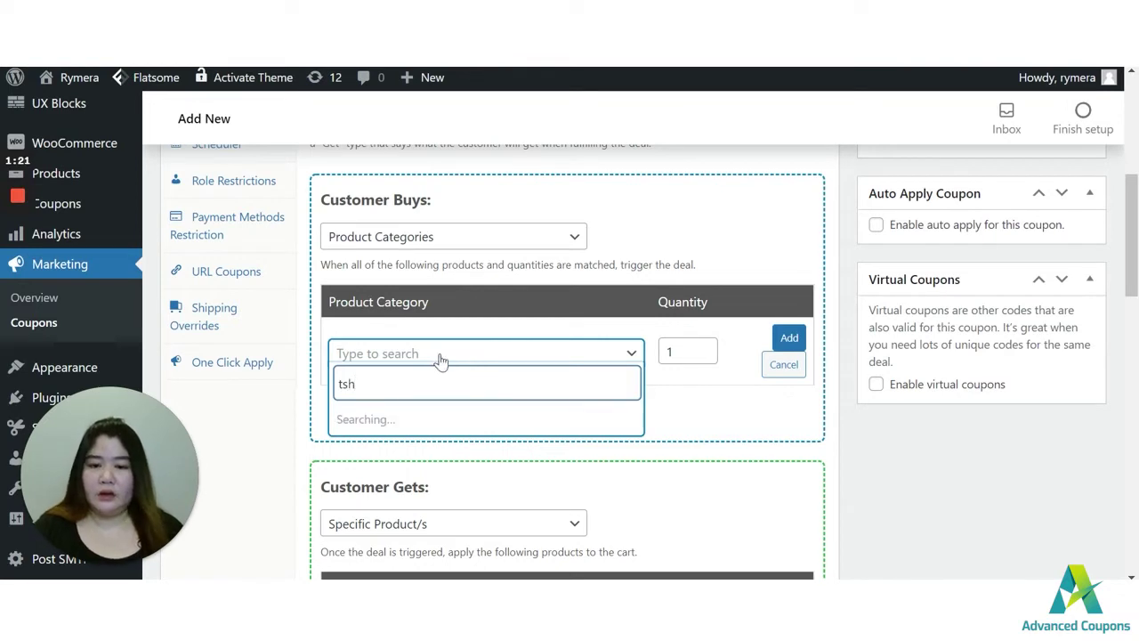
{"action": "left_click", "coordinate": [632, 419]}
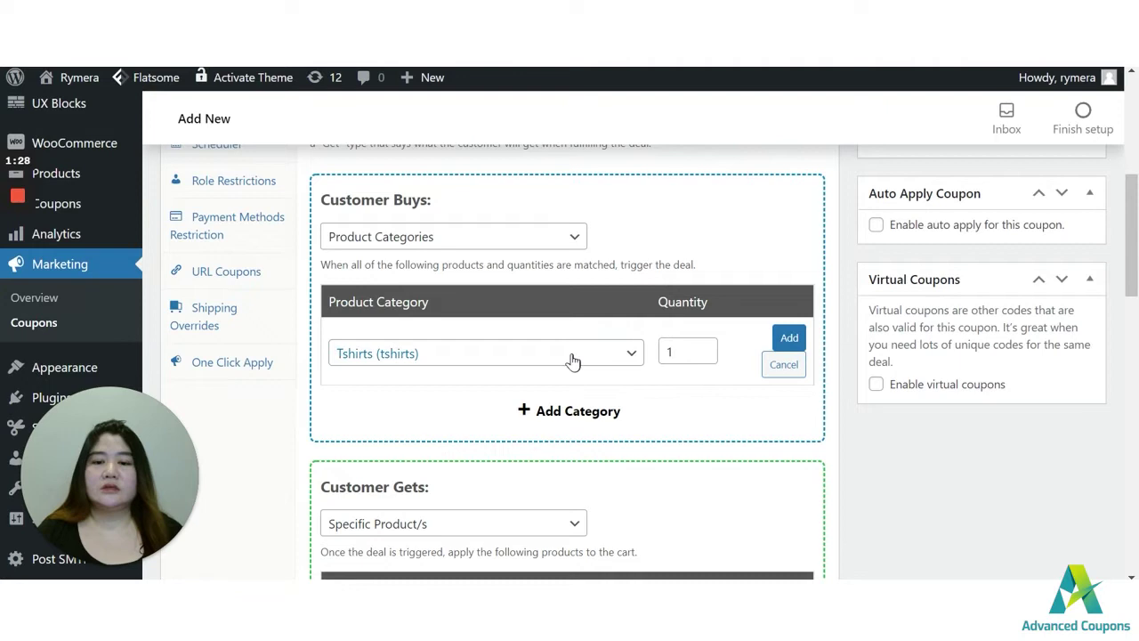
{"action": "double_click", "coordinate": [675, 351]}
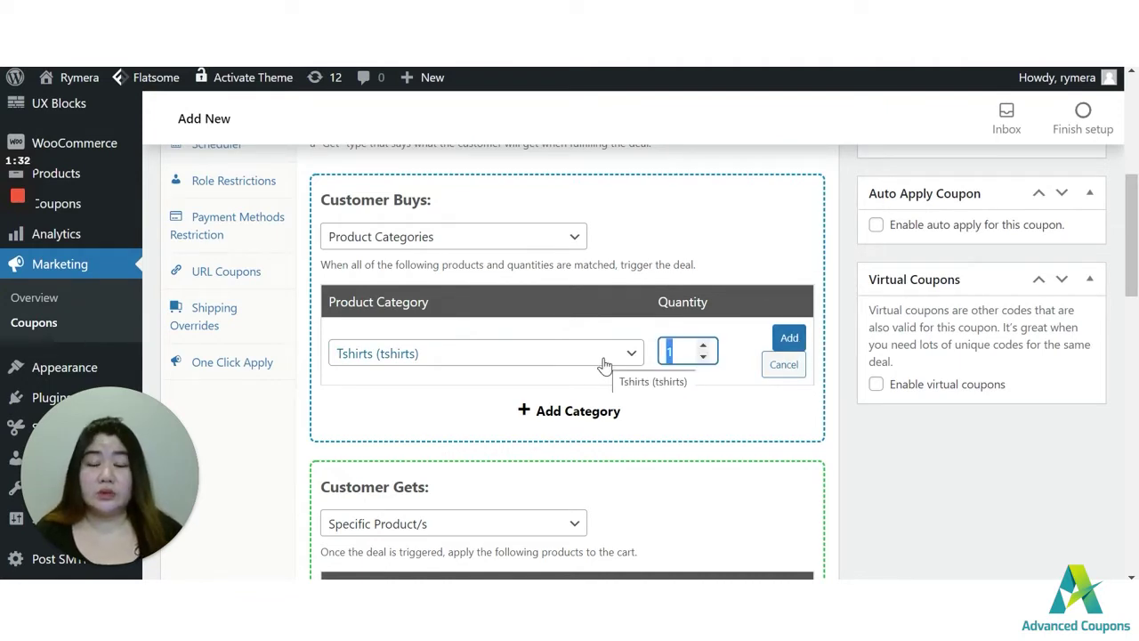
{"action": "type", "text": "2"}
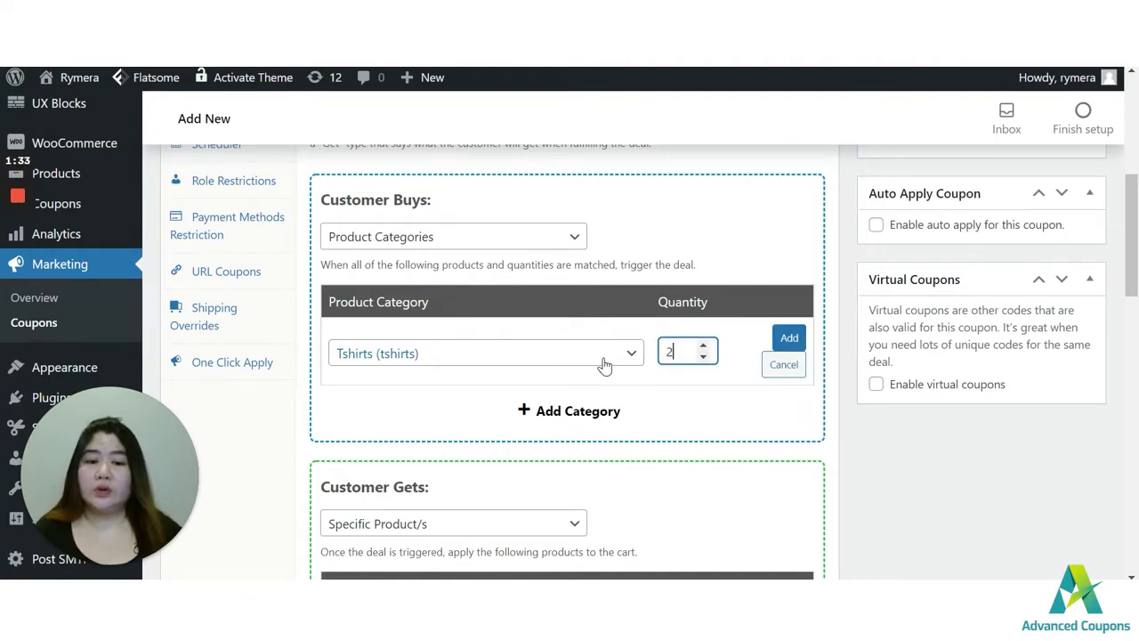
{"action": "left_click", "coordinate": [788, 342]}
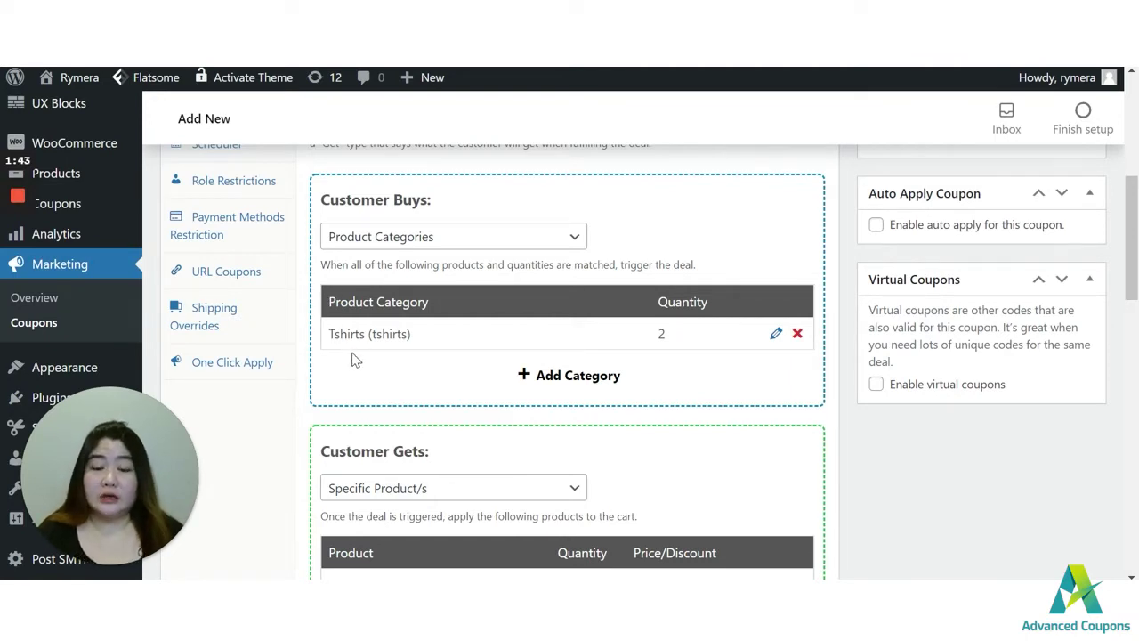
- Switch Customer Gets to Product Categories and pick the Tshirts category
{"action": "scroll", "coordinate": [353, 359], "scroll_direction": "down", "scroll_amount": 2}
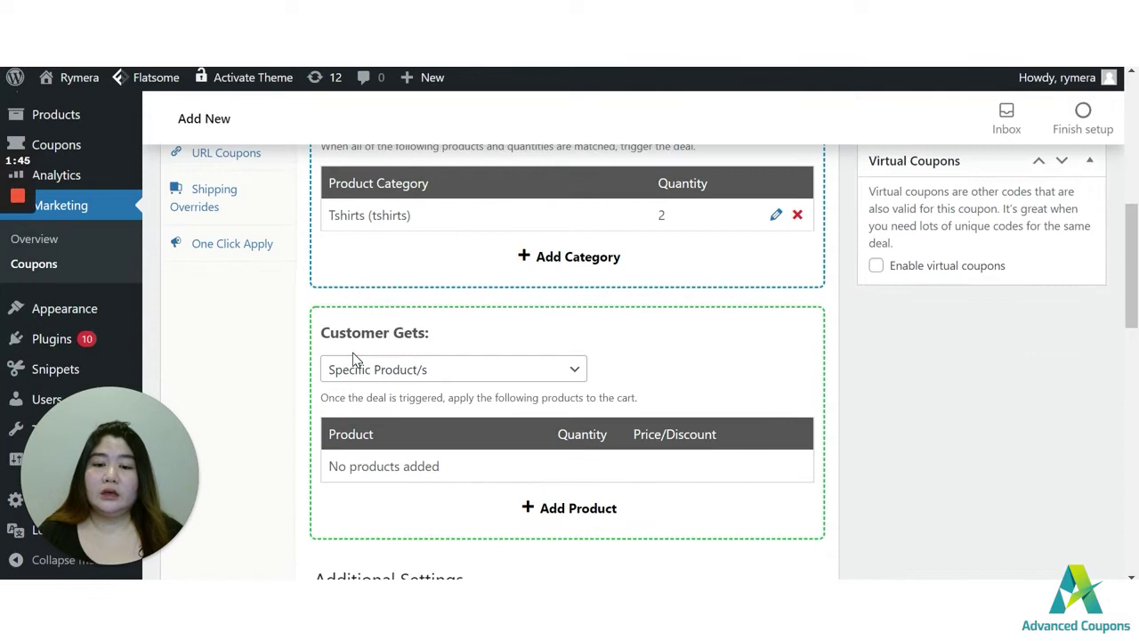
{"action": "scroll", "coordinate": [429, 378], "scroll_direction": "down", "scroll_amount": 1}
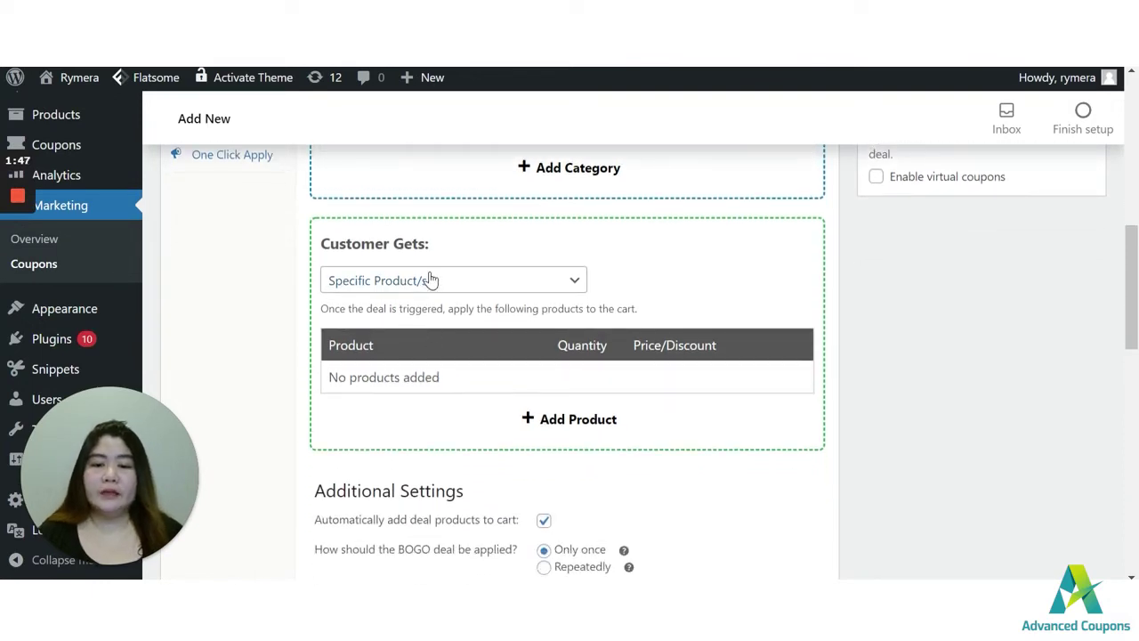
{"action": "left_click", "coordinate": [431, 281]}
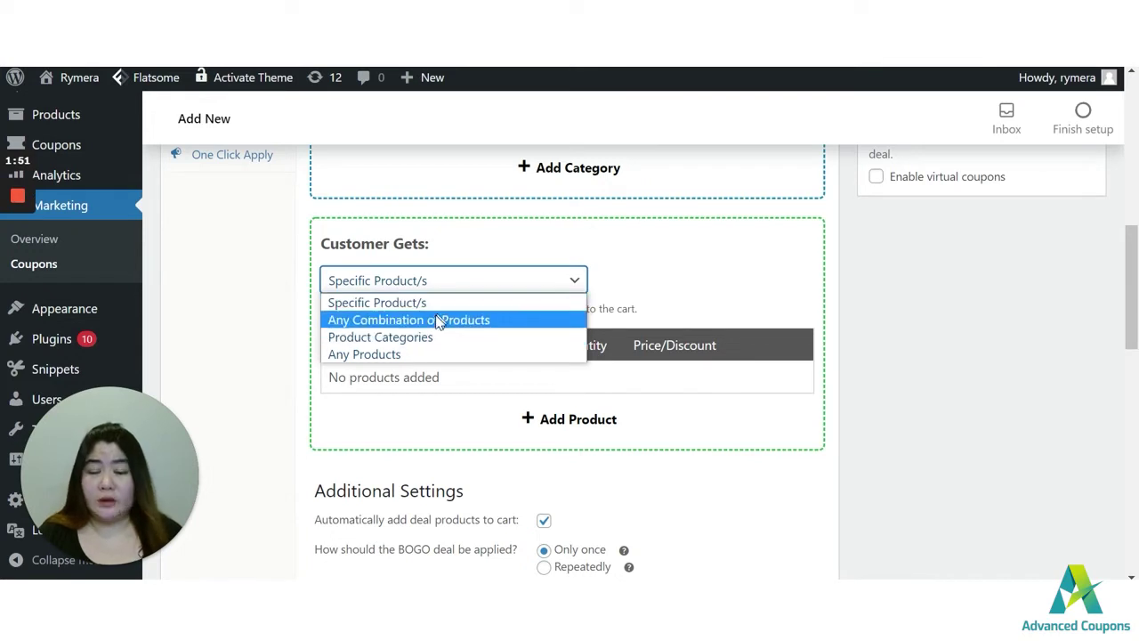
{"action": "left_click", "coordinate": [438, 338]}
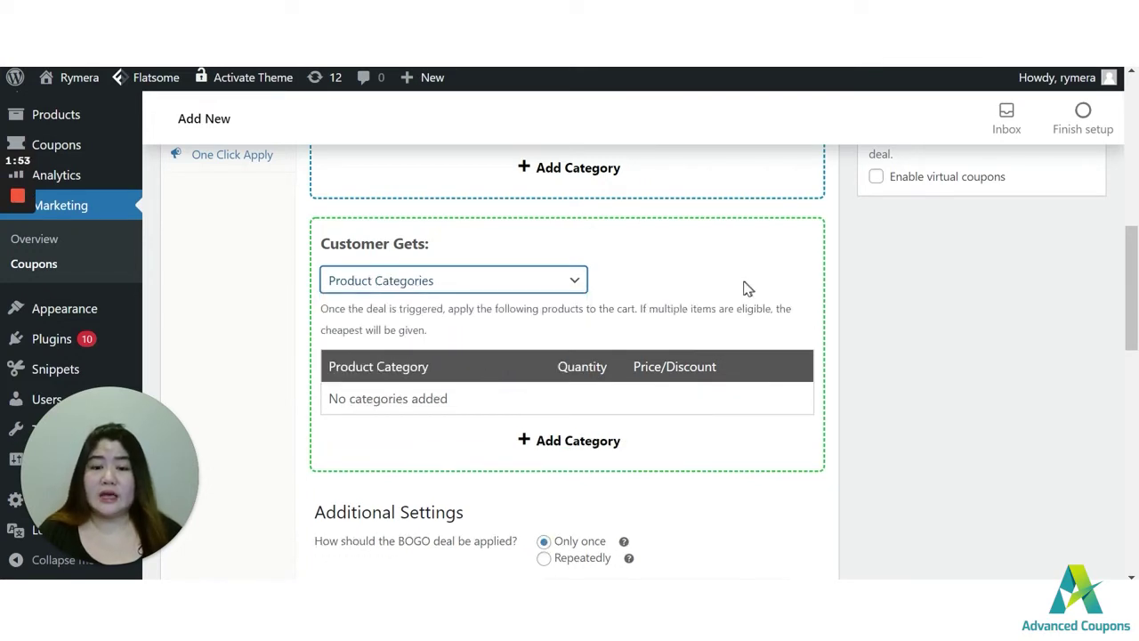
{"action": "left_click", "coordinate": [575, 441]}
{"action": "left_click", "coordinate": [415, 422]}
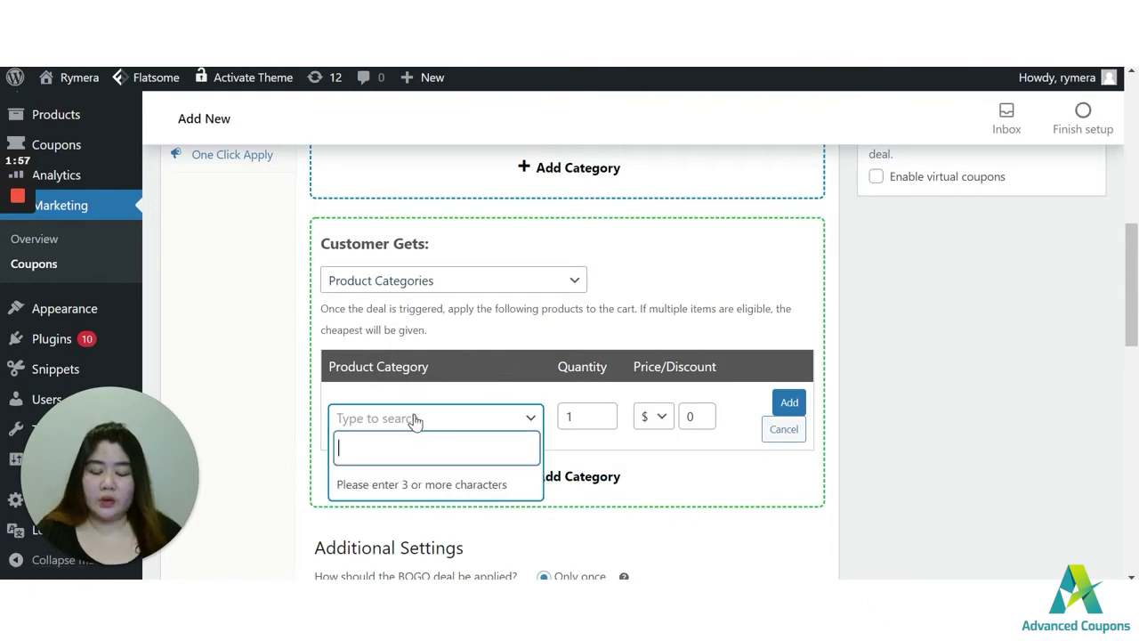
{"action": "type", "text": "pr"}
{"action": "key", "text": "BackSpace"}
{"action": "key", "text": "BackSpace"}
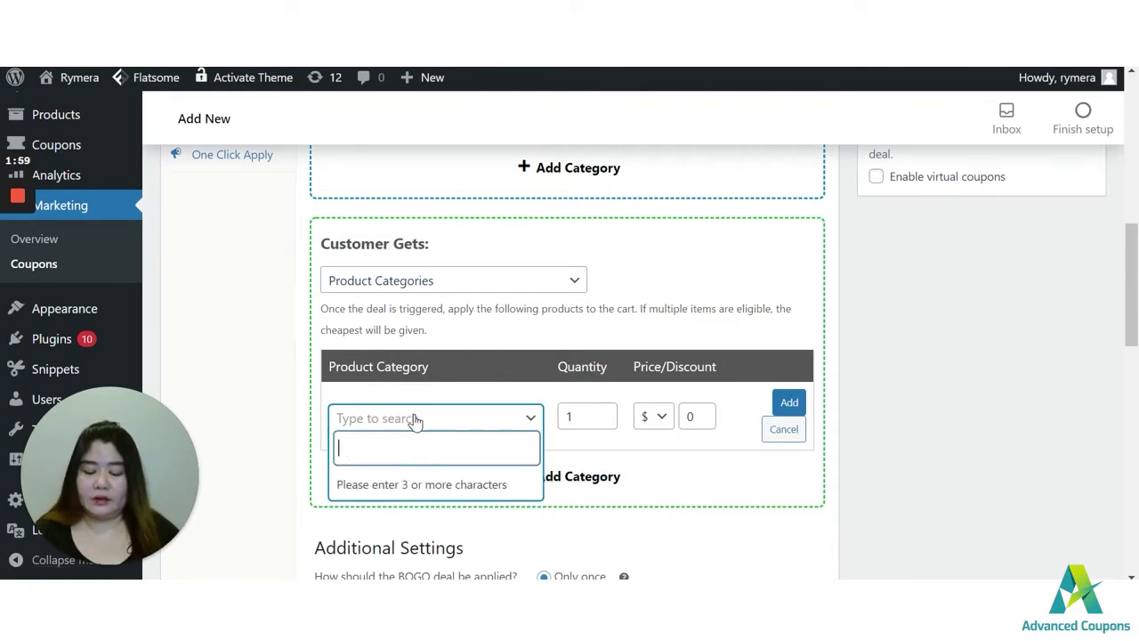
{"action": "type", "text": "tsh"}
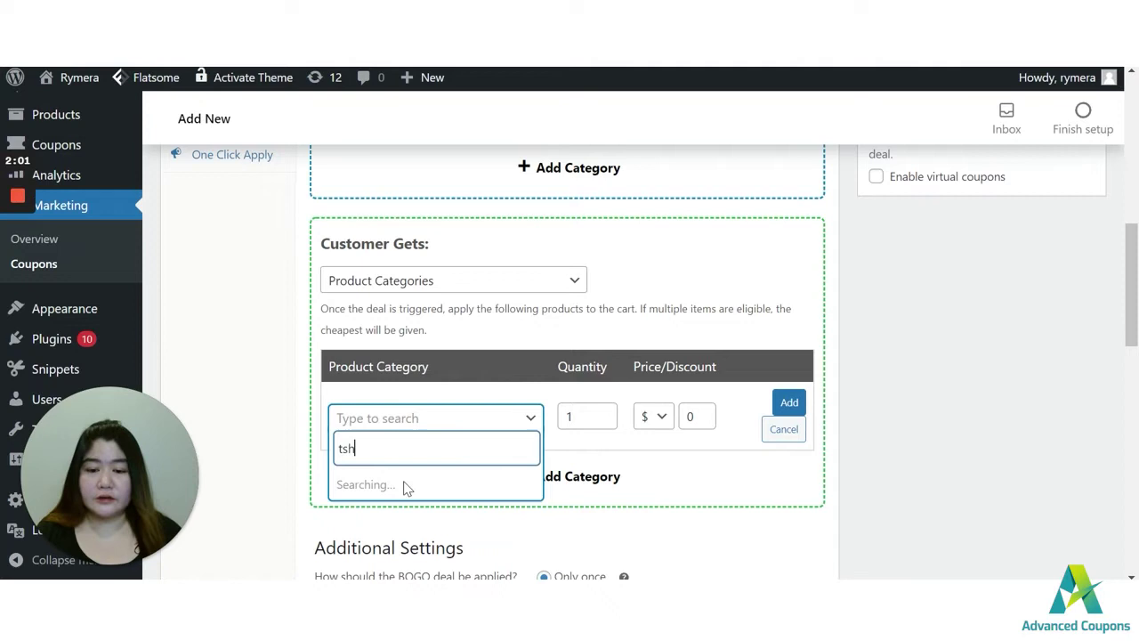
{"action": "left_click", "coordinate": [377, 482]}
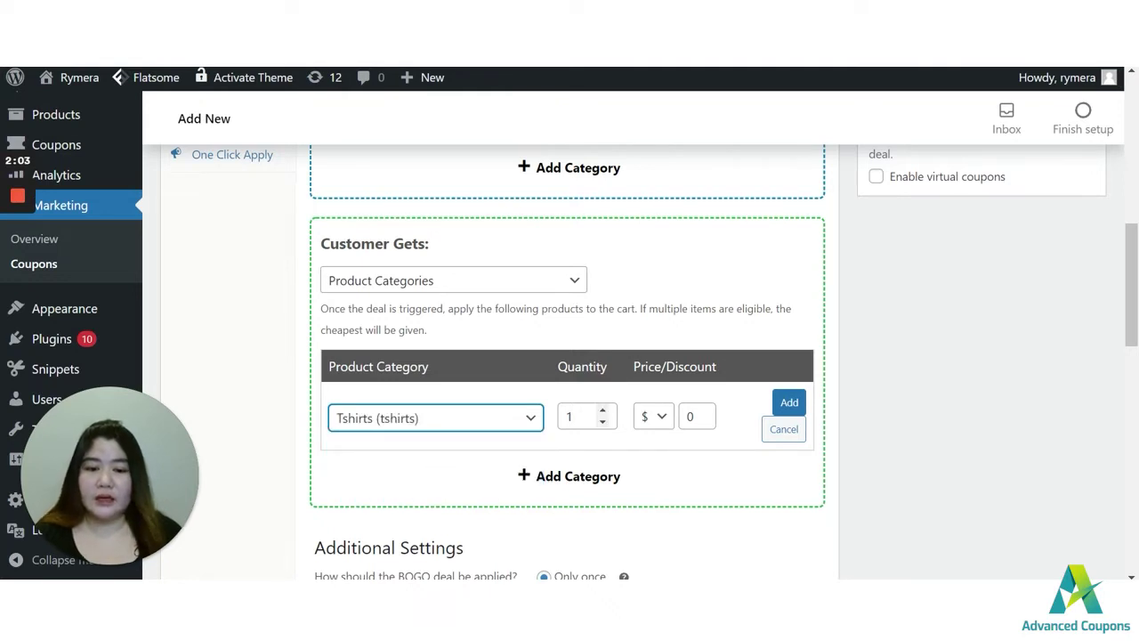
- Keep quantity 1, apply a 50% percentage discount, and add the Tshirts reward row
{"action": "left_click", "coordinate": [587, 414]}
{"action": "left_click", "coordinate": [662, 432]}
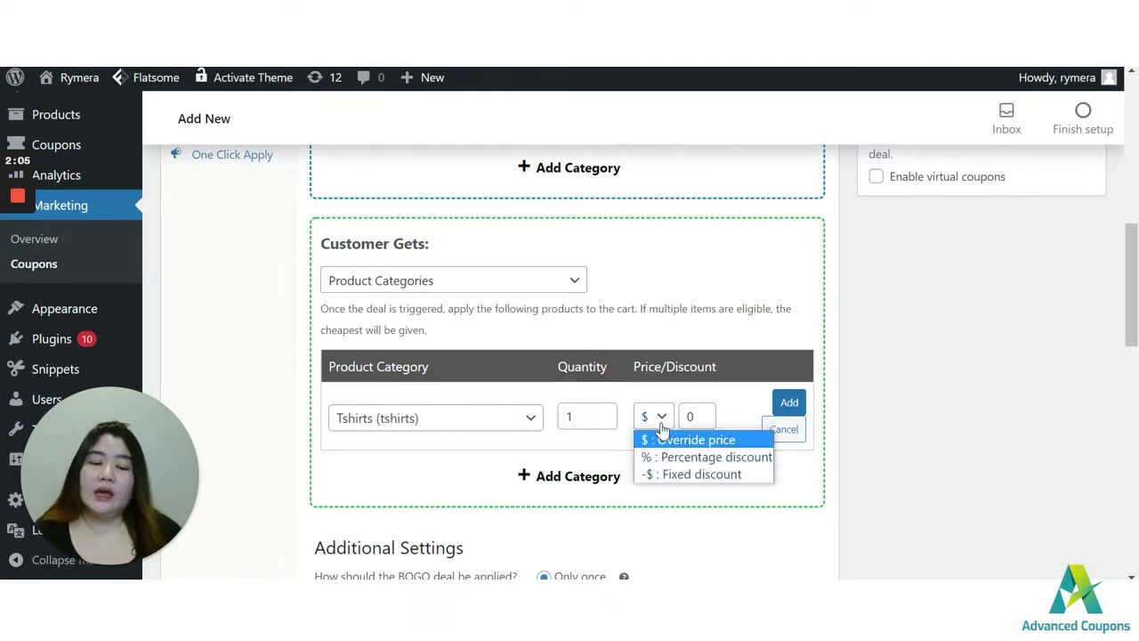
{"action": "left_click", "coordinate": [674, 457]}
{"action": "key", "text": "Tab"}
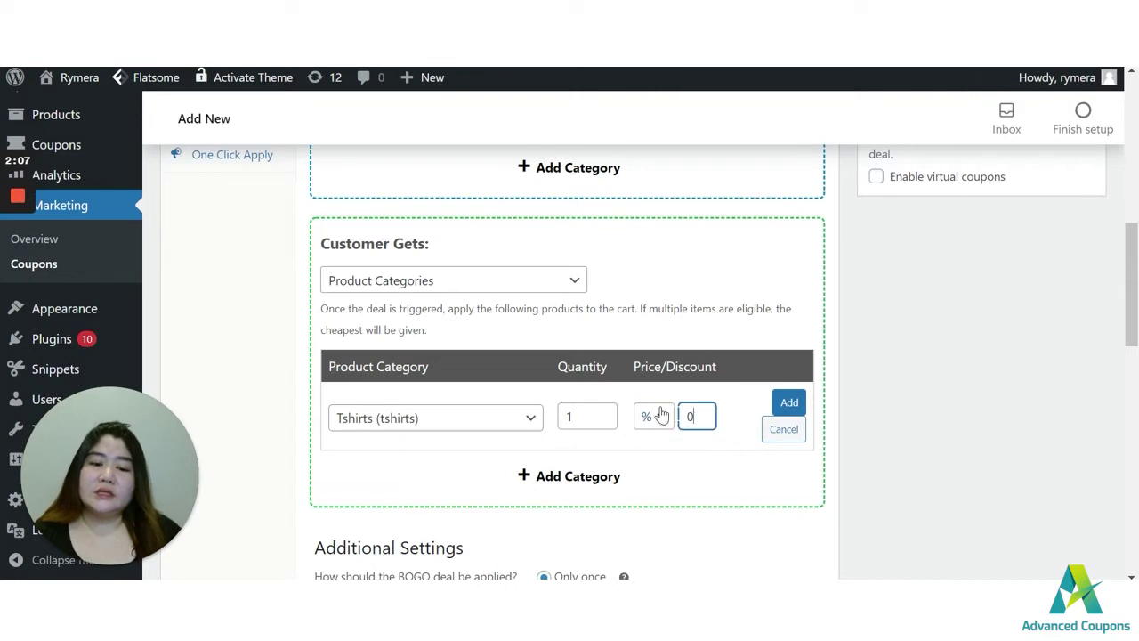
{"action": "type", "text": "50"}
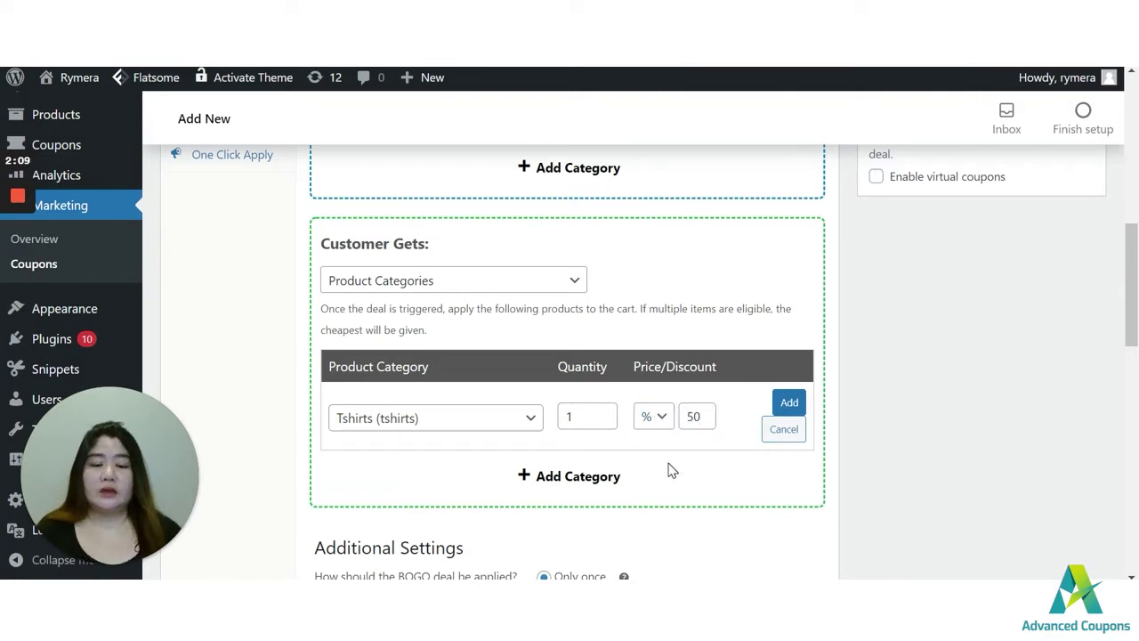
{"action": "left_click", "coordinate": [792, 405]}
{"action": "scroll", "coordinate": [630, 461], "scroll_direction": "up", "scroll_amount": 3}
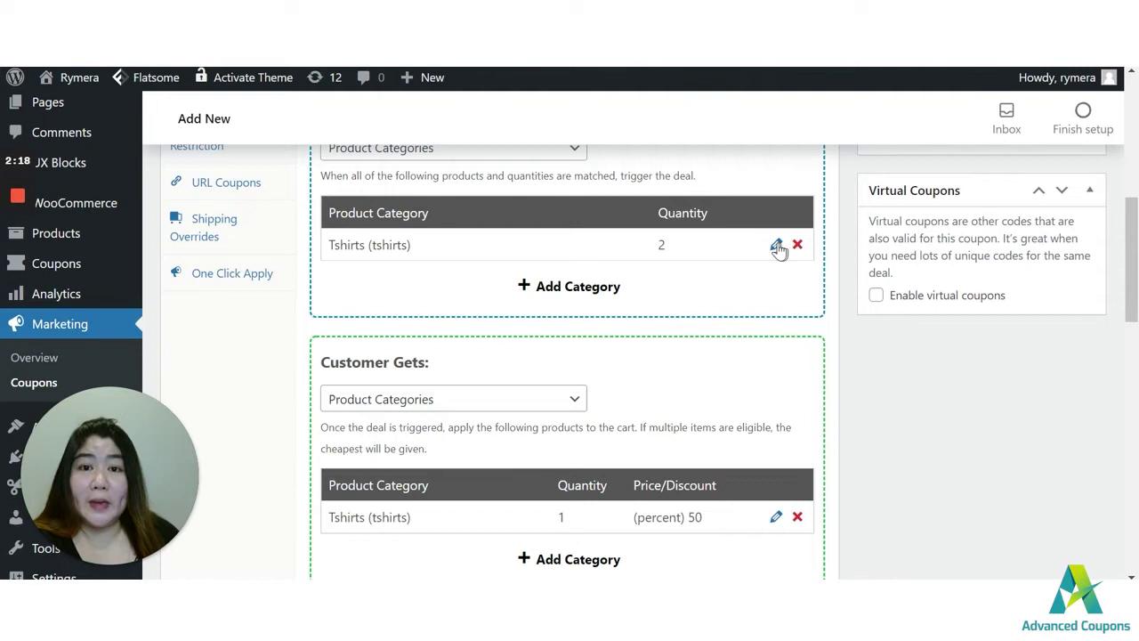
{"action": "scroll", "coordinate": [610, 467], "scroll_direction": "down", "scroll_amount": 1}
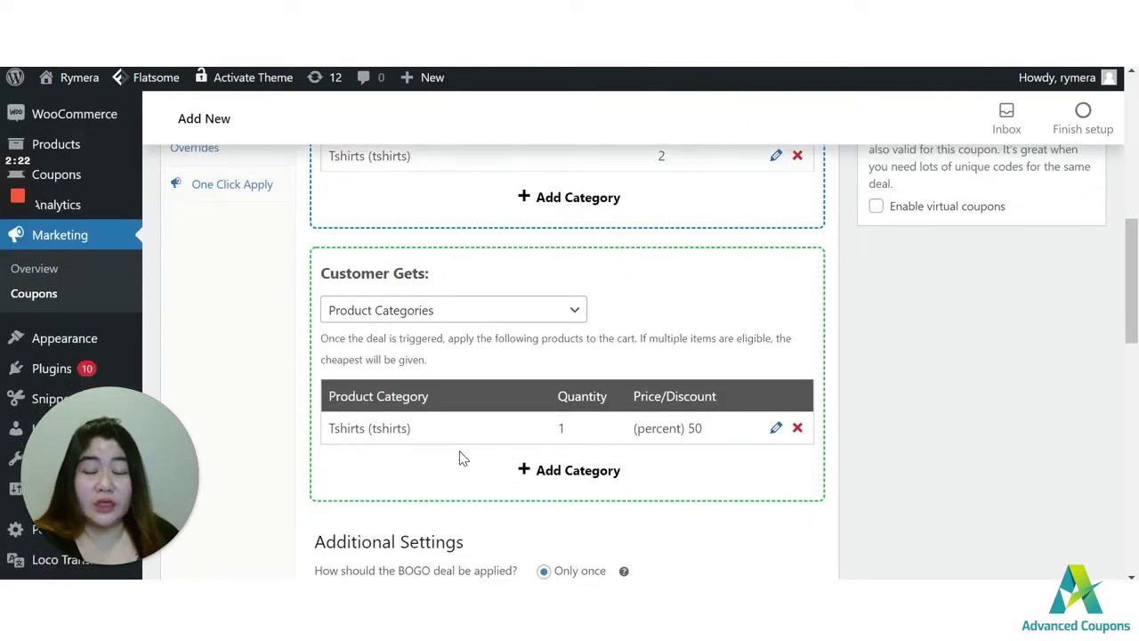
{"action": "left_click_drag", "start_coordinate": [418, 430], "coordinate": [328, 430]}
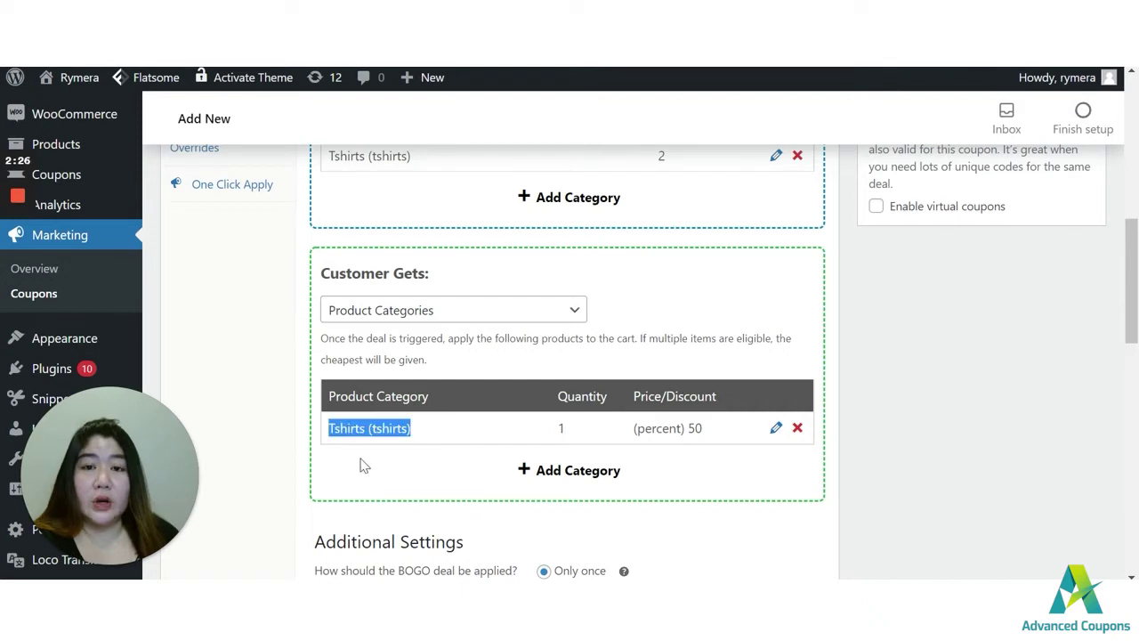
{"action": "scroll", "coordinate": [330, 292], "scroll_direction": "down", "scroll_amount": 1}
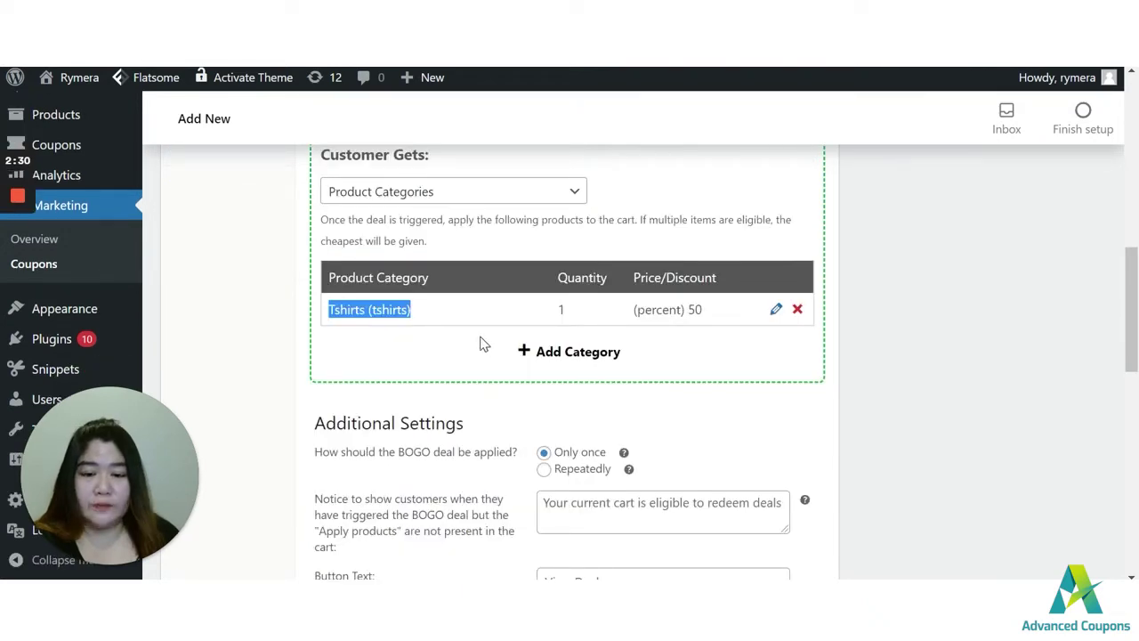
{"action": "scroll", "coordinate": [353, 342], "scroll_direction": "down", "scroll_amount": 1}
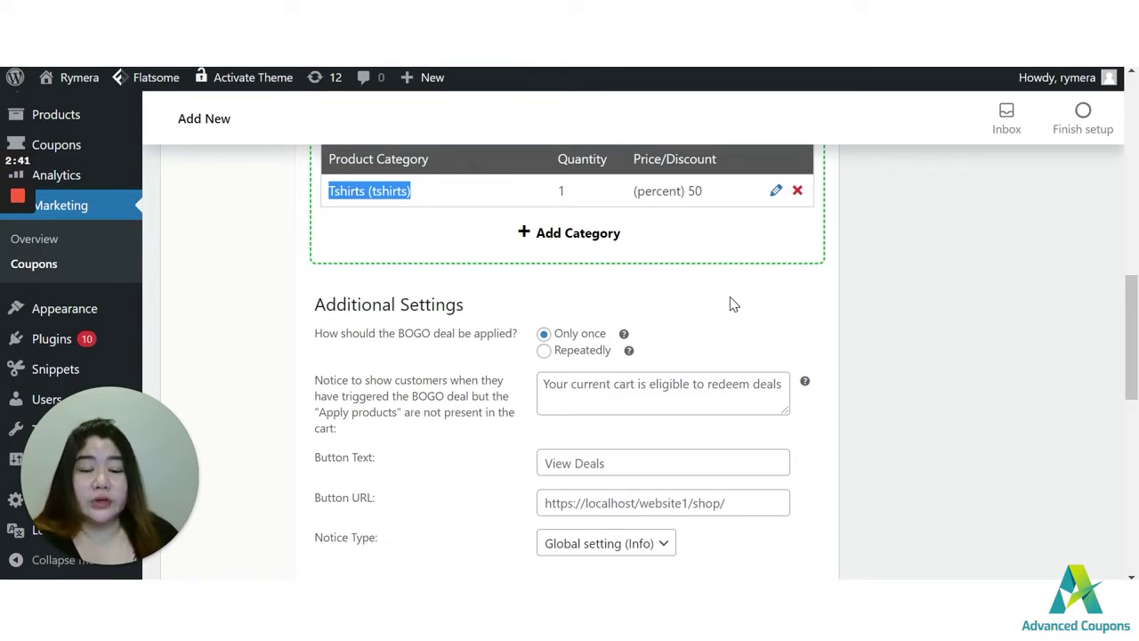
{"action": "double_click", "coordinate": [609, 351]}
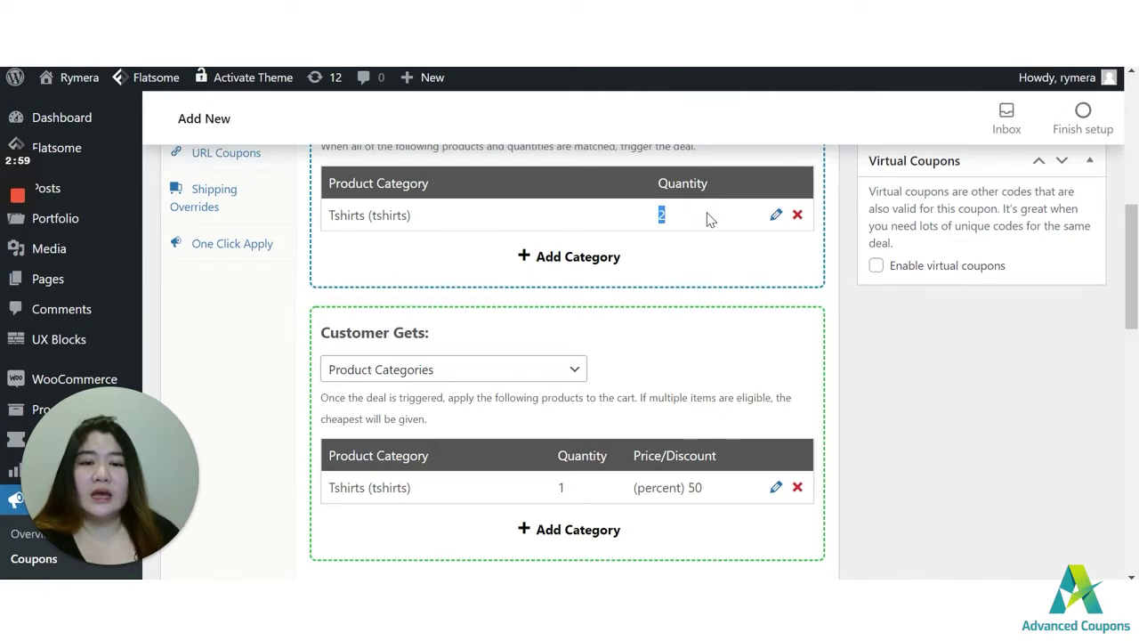
{"action": "left_click", "coordinate": [679, 222]}
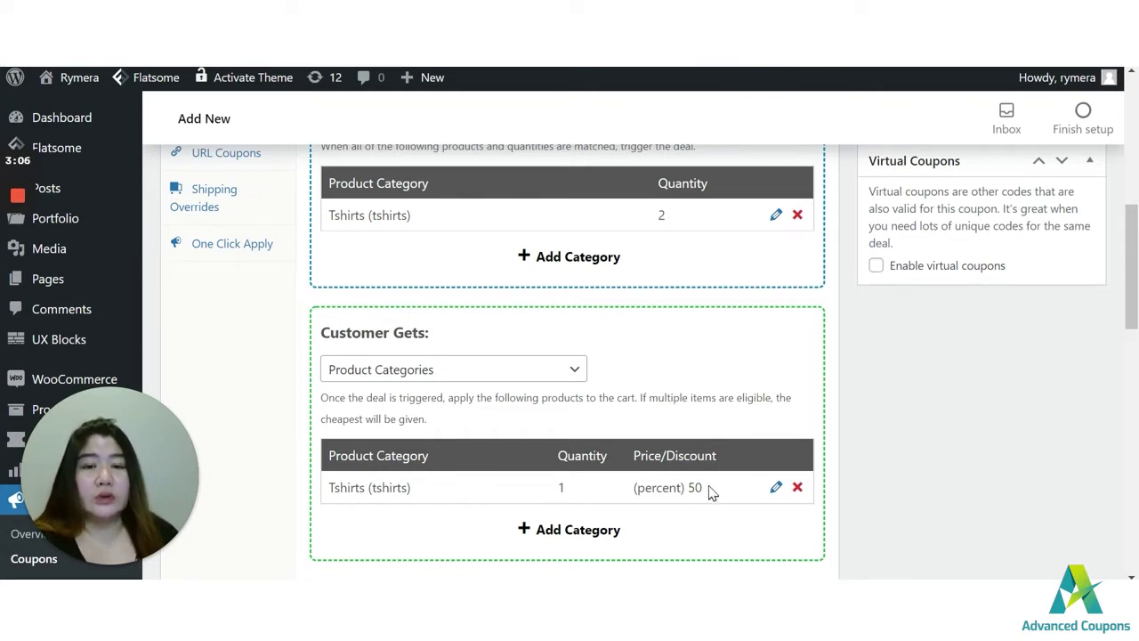
{"action": "scroll", "coordinate": [712, 493], "scroll_direction": "down", "scroll_amount": 5}
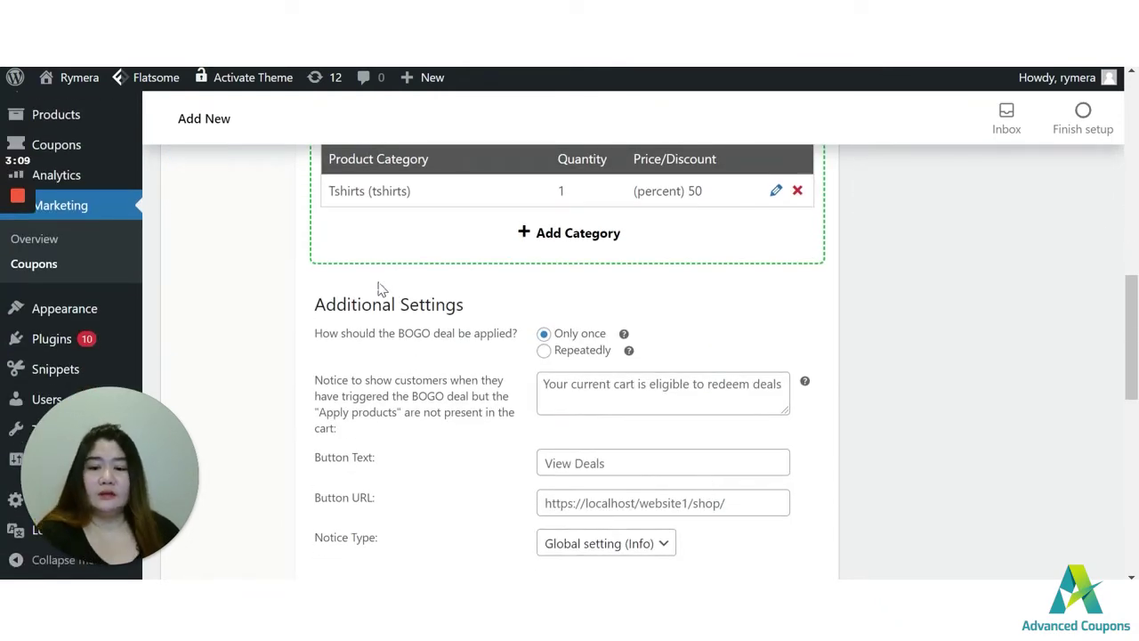
{"action": "scroll", "coordinate": [379, 291], "scroll_direction": "down", "scroll_amount": 1}
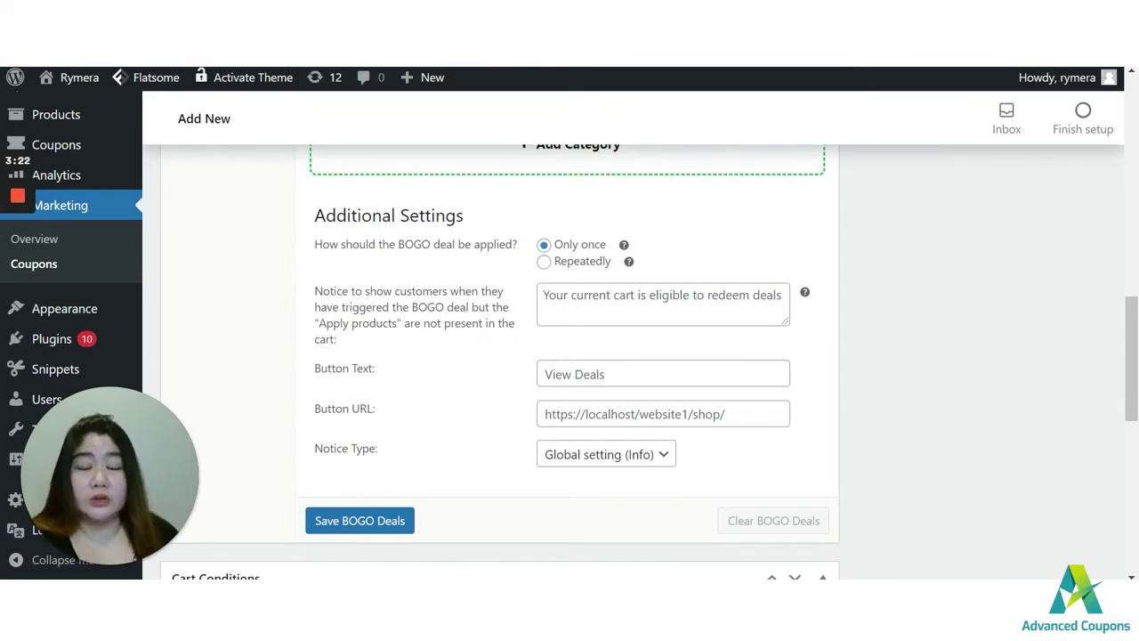
{"action": "scroll", "coordinate": [445, 356], "scroll_direction": "down", "scroll_amount": 1}
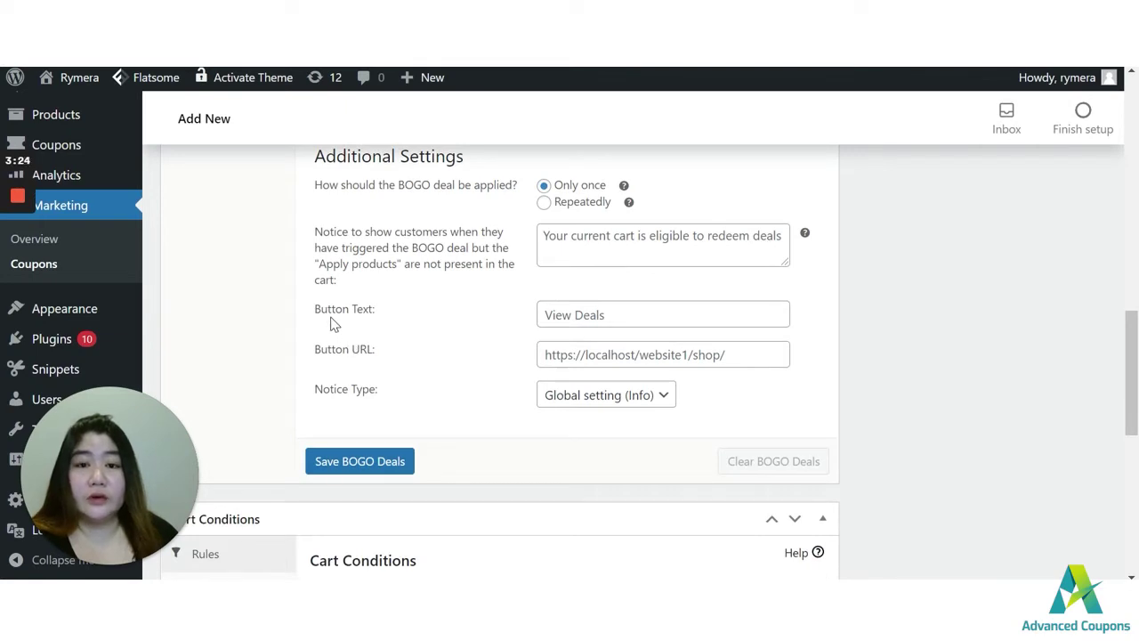
{"action": "left_click", "coordinate": [545, 314]}
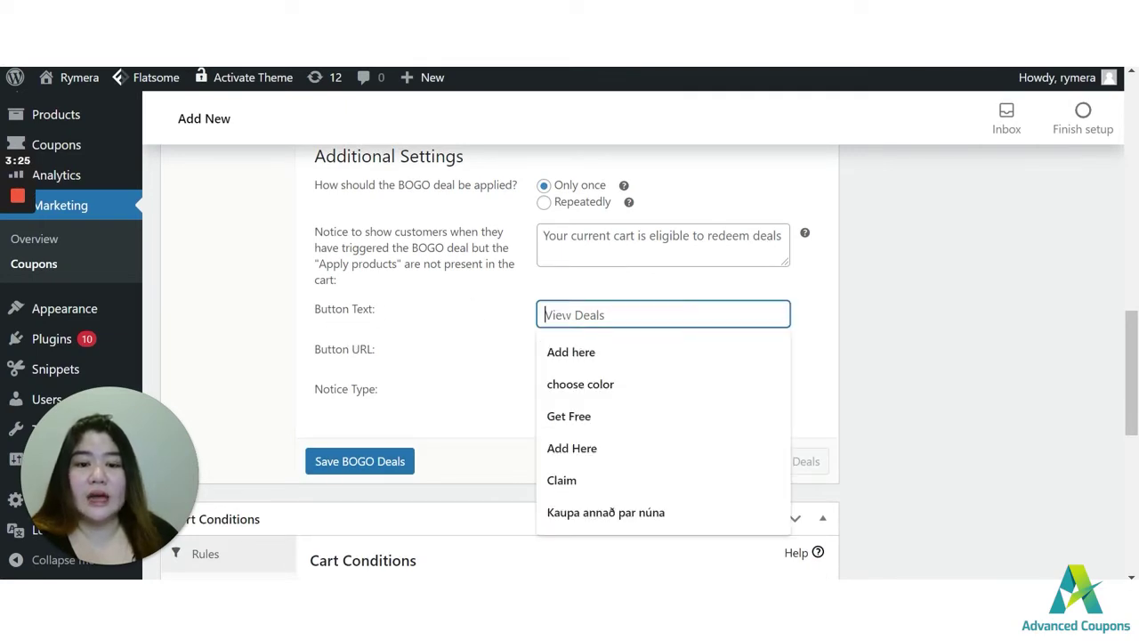
{"action": "left_click", "coordinate": [475, 341]}
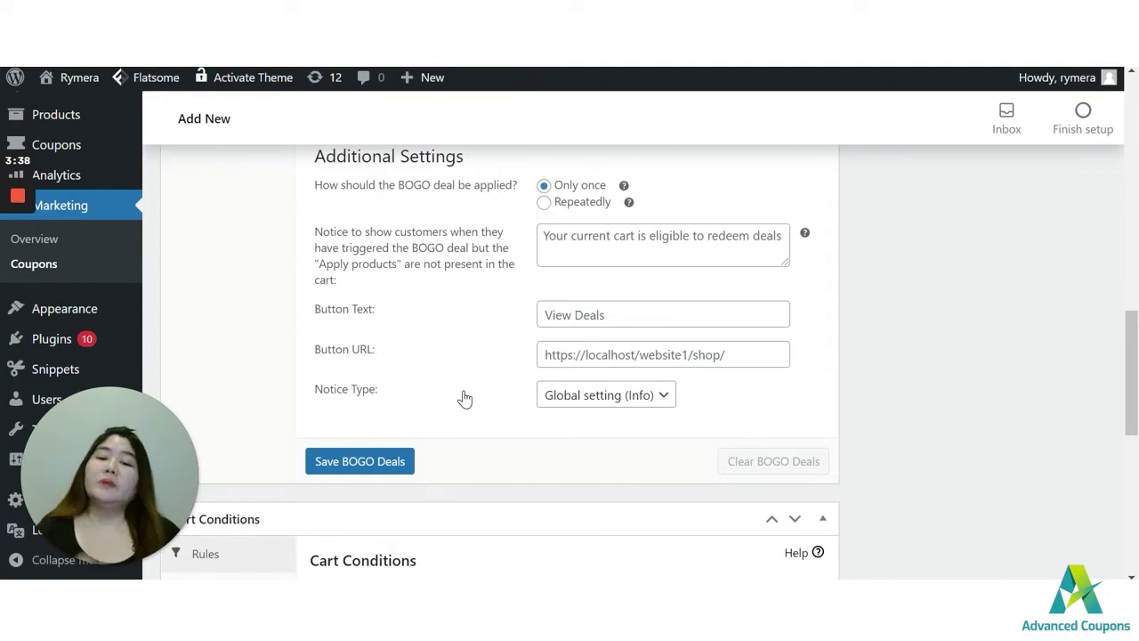
{"action": "triple_click", "coordinate": [365, 352]}
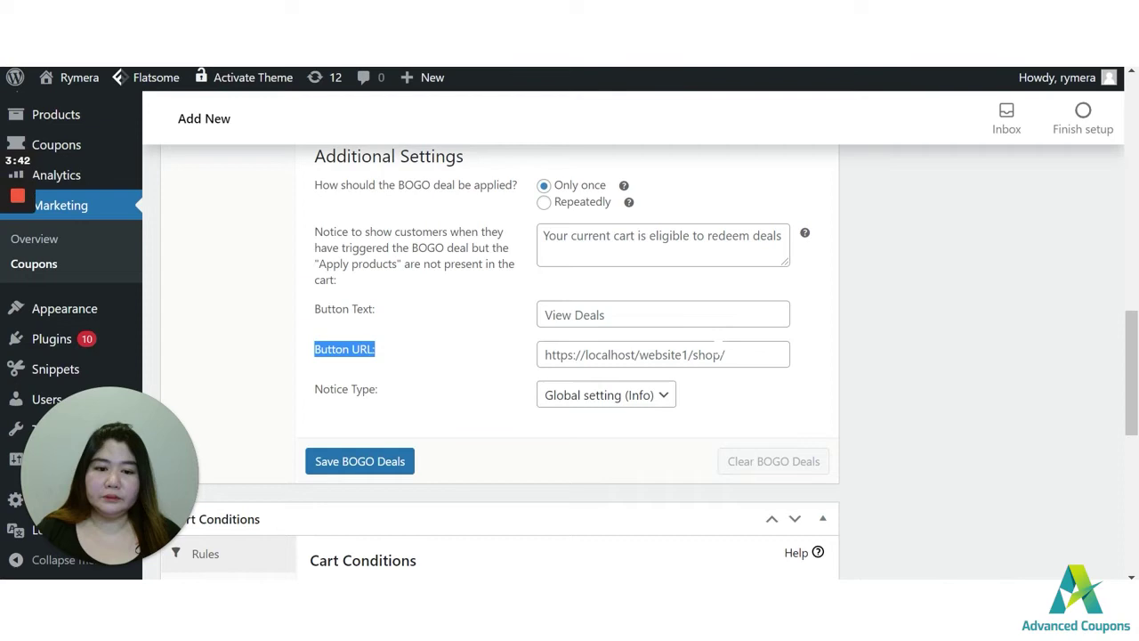
{"action": "left_click", "coordinate": [417, 288]}
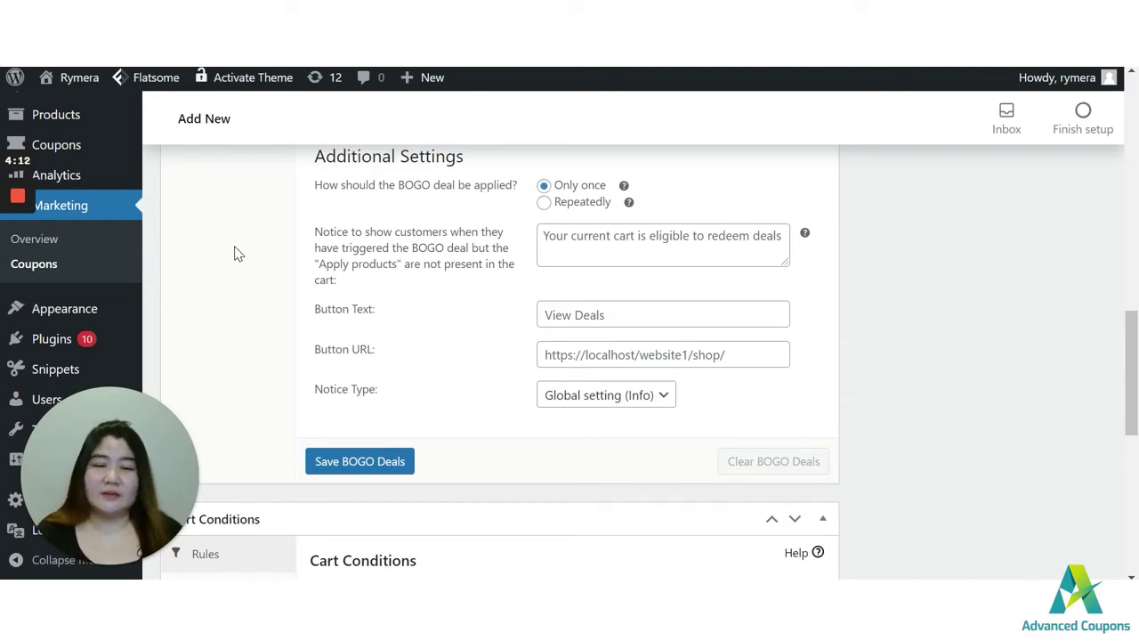
{"action": "scroll", "coordinate": [236, 254], "scroll_direction": "up", "scroll_amount": 1}
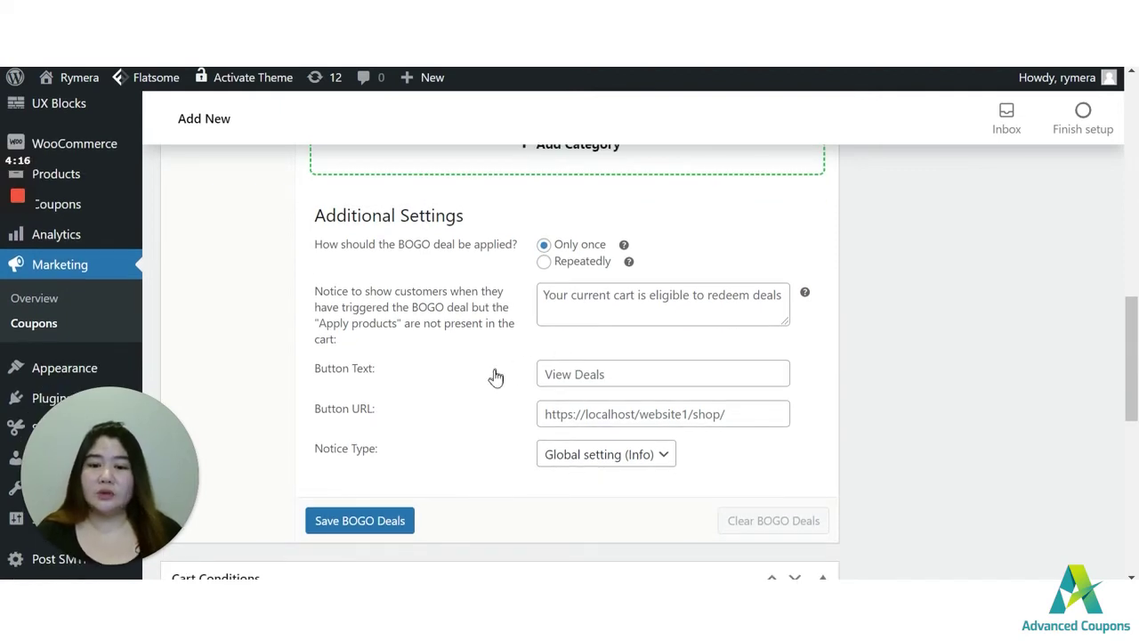
- Open Product Categories, then the Tshirts category page in a new tab to get its link
{"action": "mouse_move", "coordinate": [35, 169]}
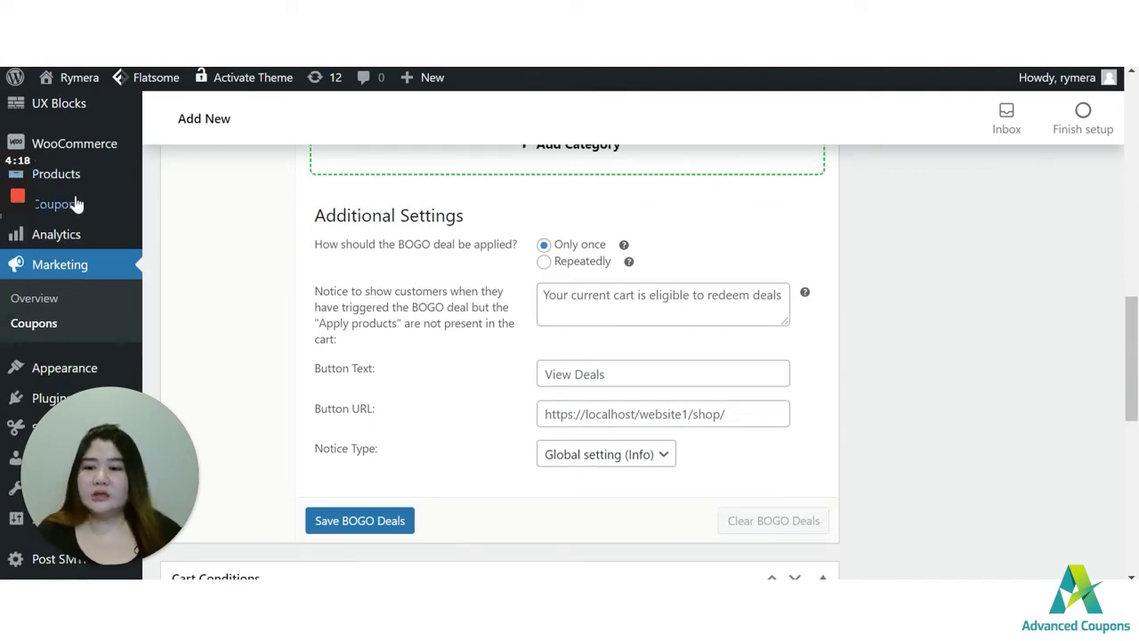
{"action": "mouse_move", "coordinate": [134, 176]}
{"action": "right_click", "coordinate": [201, 228]}
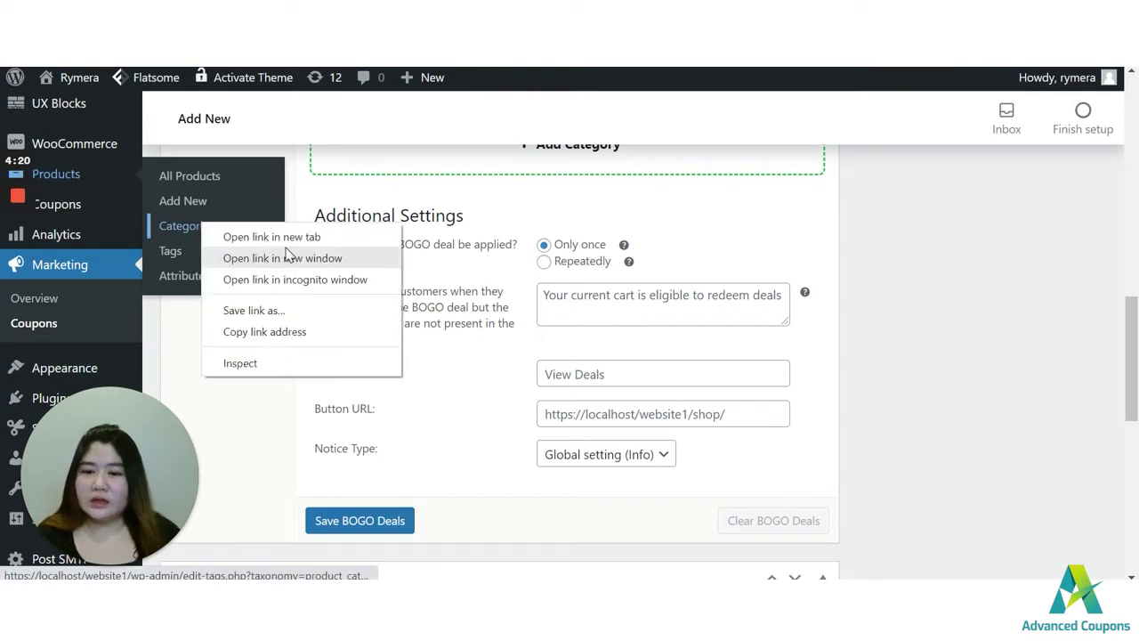
{"action": "left_click", "coordinate": [283, 166]}
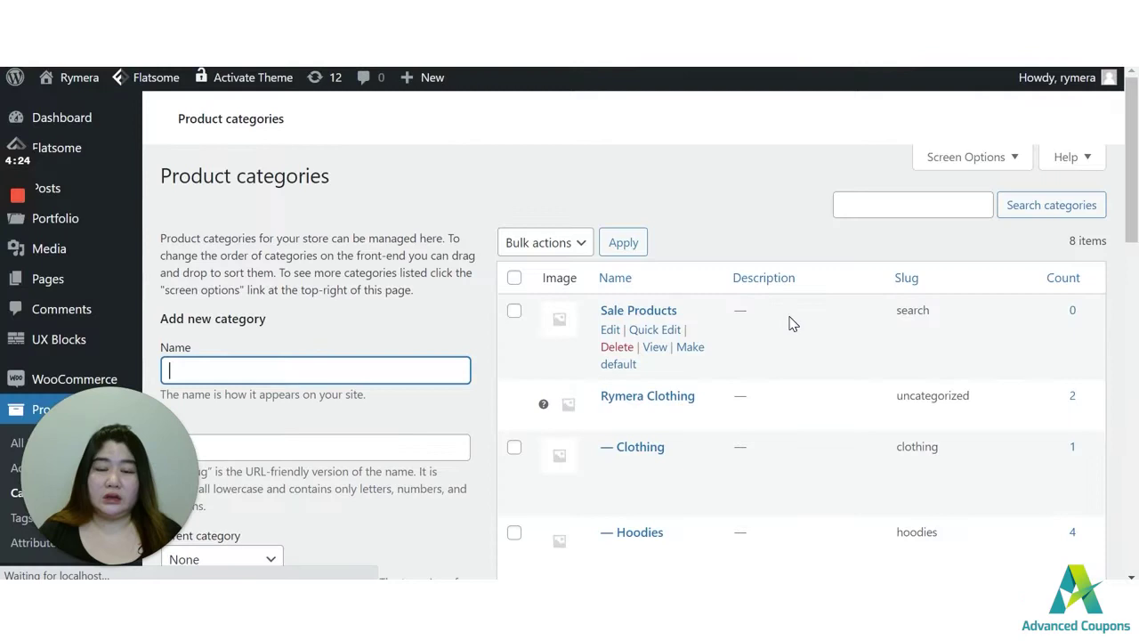
{"action": "scroll", "coordinate": [623, 334], "scroll_direction": "down", "scroll_amount": 2}
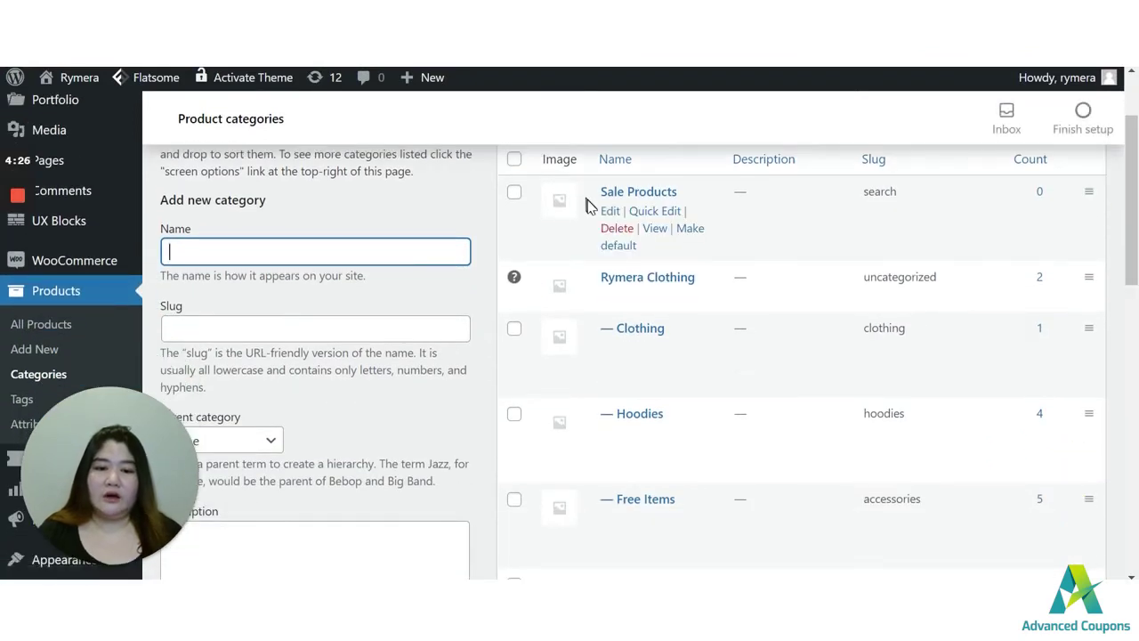
{"action": "scroll", "coordinate": [605, 374], "scroll_direction": "down", "scroll_amount": 4}
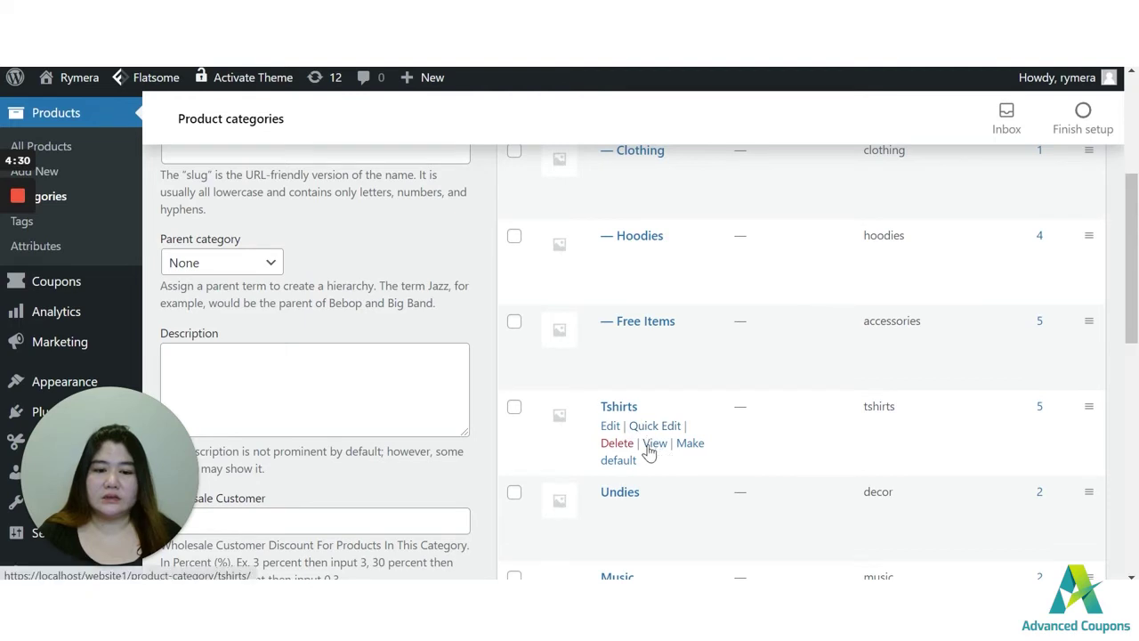
{"action": "right_click", "coordinate": [654, 442]}
{"action": "left_click", "coordinate": [709, 305]}
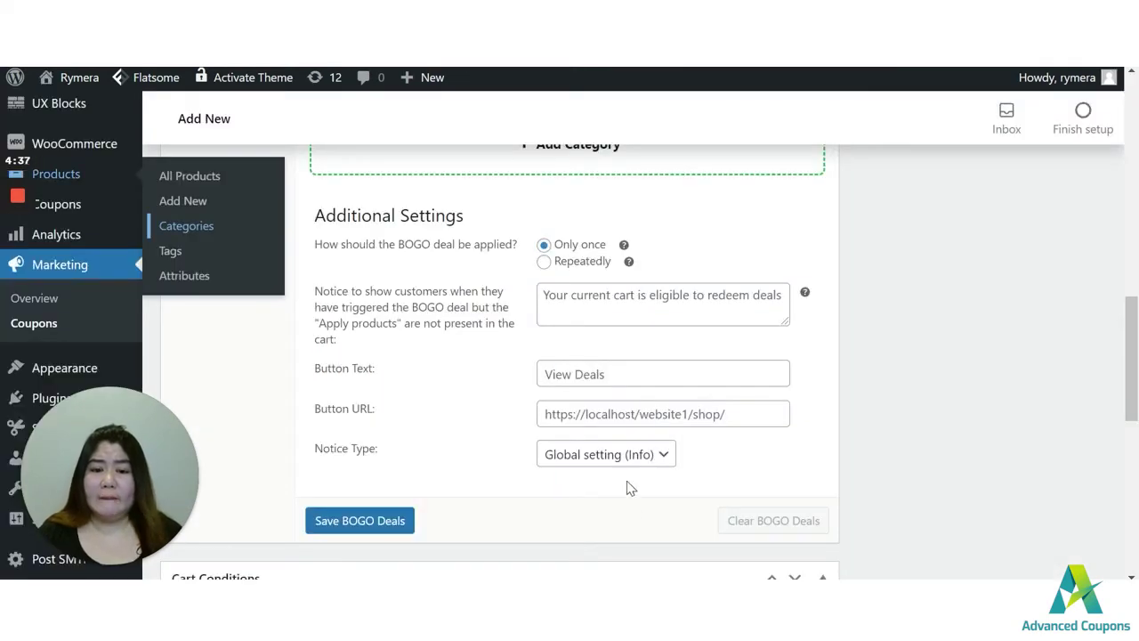
- Paste the Tshirts category page URL as the deals notice Button URL
{"action": "left_click", "coordinate": [623, 414]}
{"action": "type", "text": "https://localhost/website1/product-category/tshirts/"}
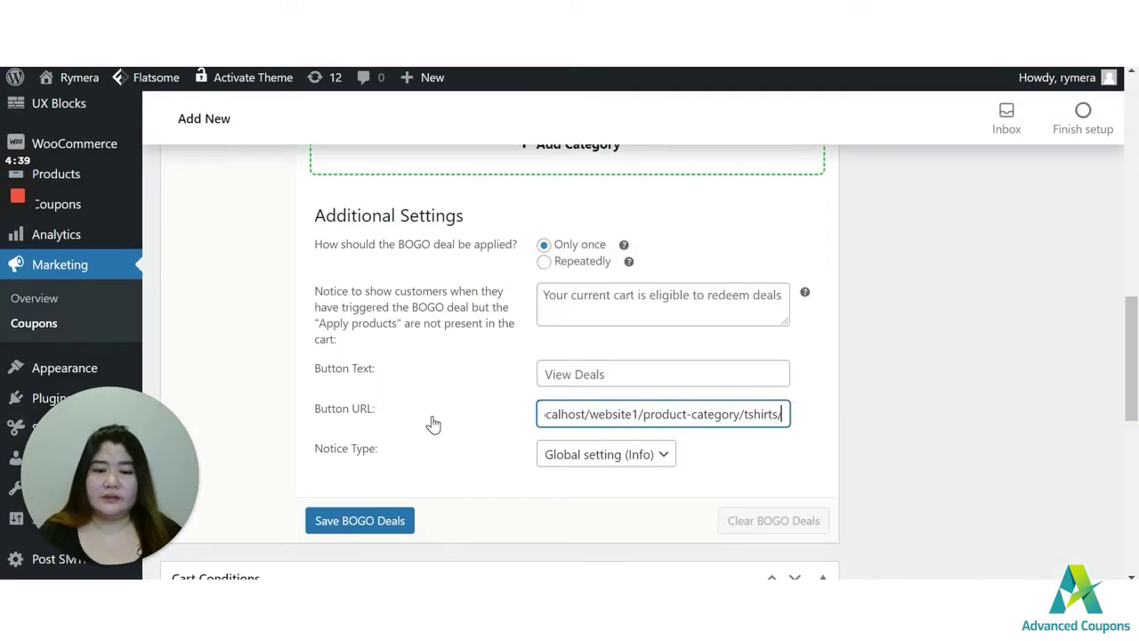
{"action": "left_click", "coordinate": [433, 425]}
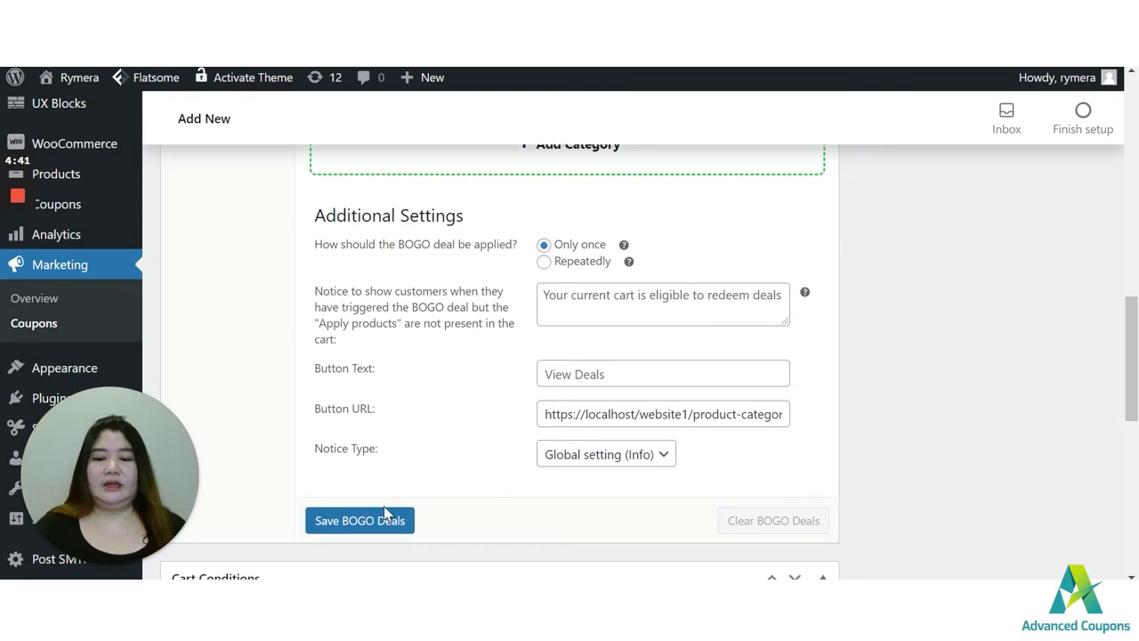
{"action": "scroll", "coordinate": [481, 475], "scroll_direction": "up", "scroll_amount": 4}
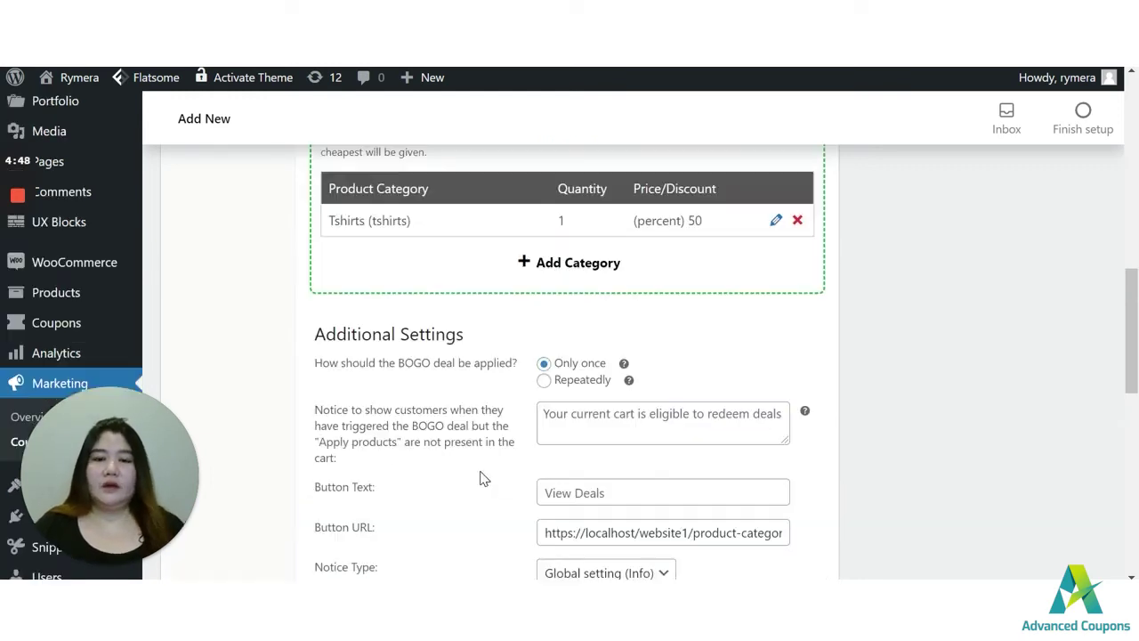
{"action": "scroll", "coordinate": [531, 469], "scroll_direction": "up", "scroll_amount": 2}
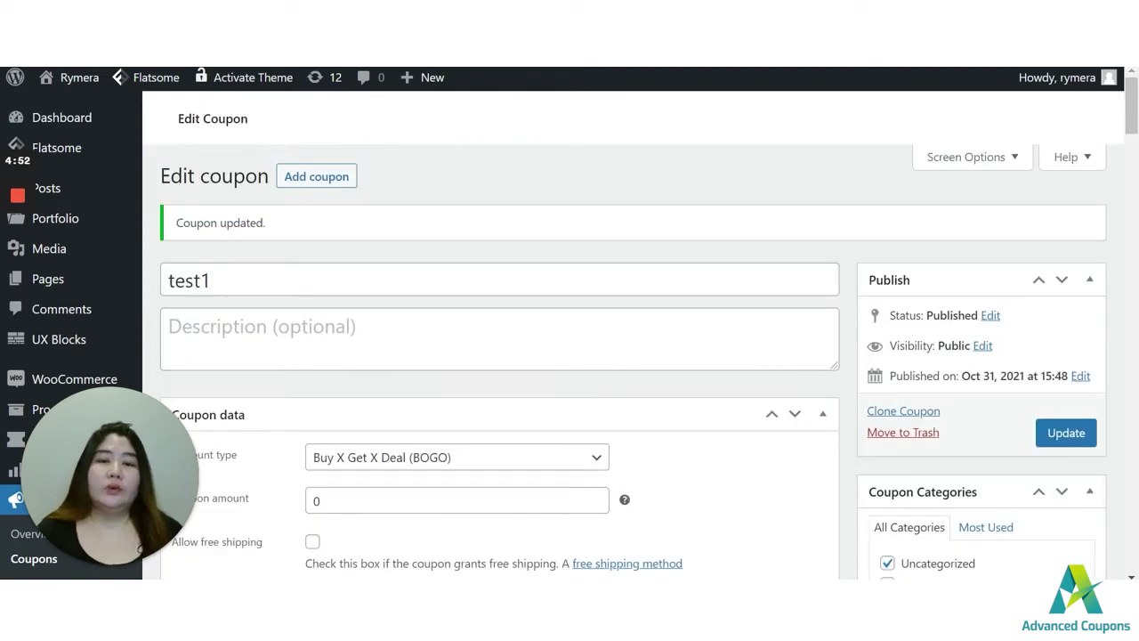
- Tick 'Enable auto apply for this coupon' in the Auto Apply Coupon box
{"action": "scroll", "coordinate": [752, 351], "scroll_direction": "down", "scroll_amount": 6}
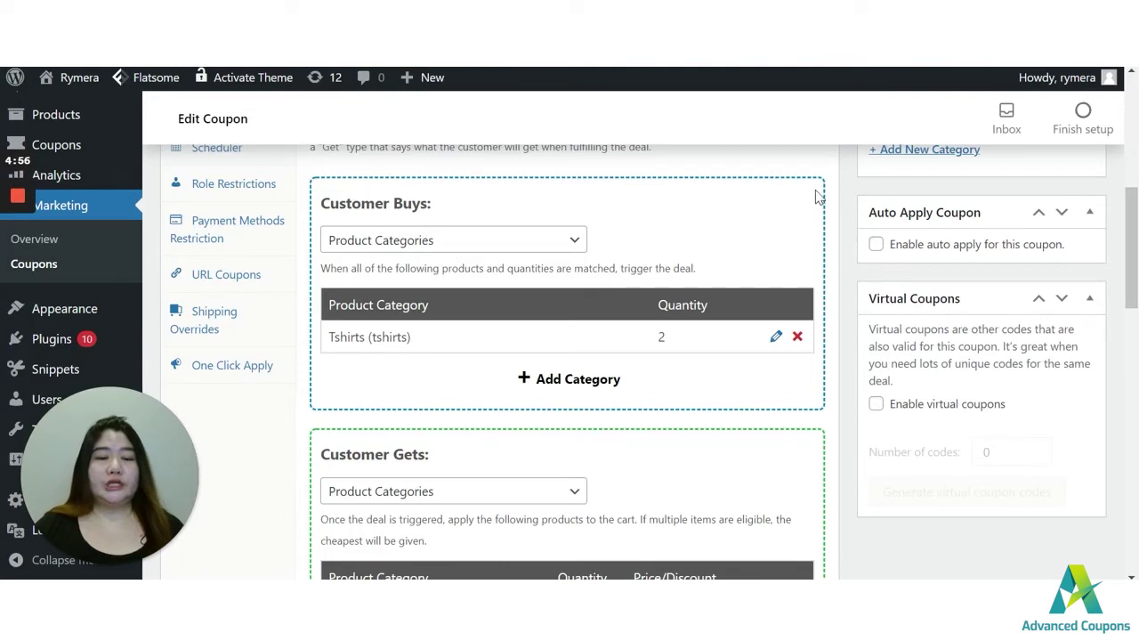
{"action": "left_click", "coordinate": [876, 245]}
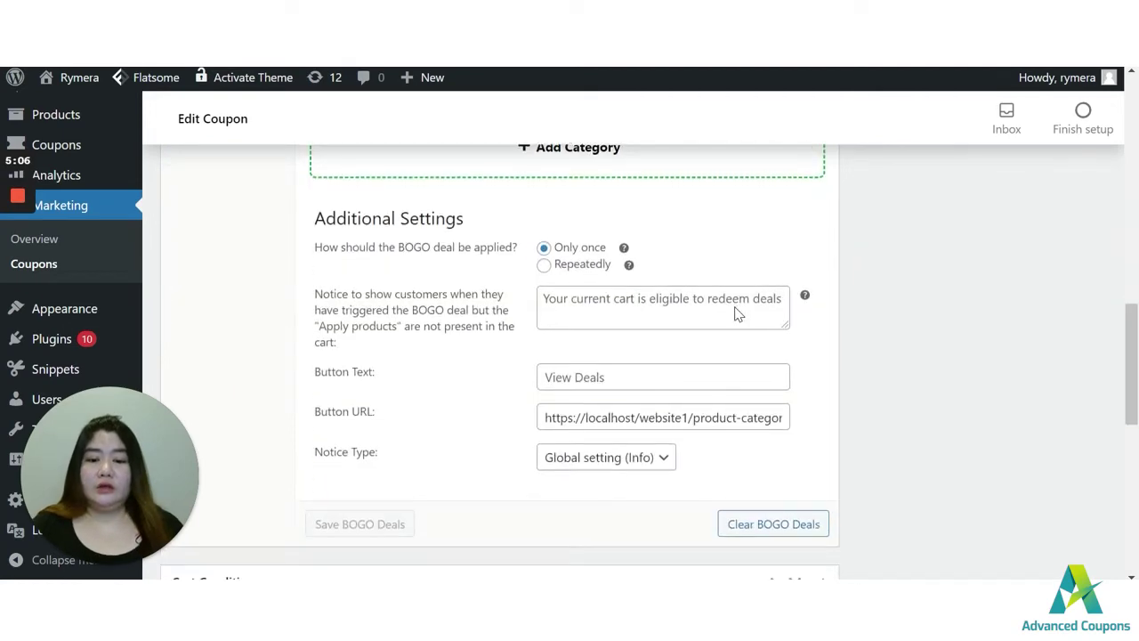
{"action": "scroll", "coordinate": [733, 315], "scroll_direction": "down", "scroll_amount": 3}
{"action": "scroll", "coordinate": [405, 303], "scroll_direction": "down", "scroll_amount": 1}
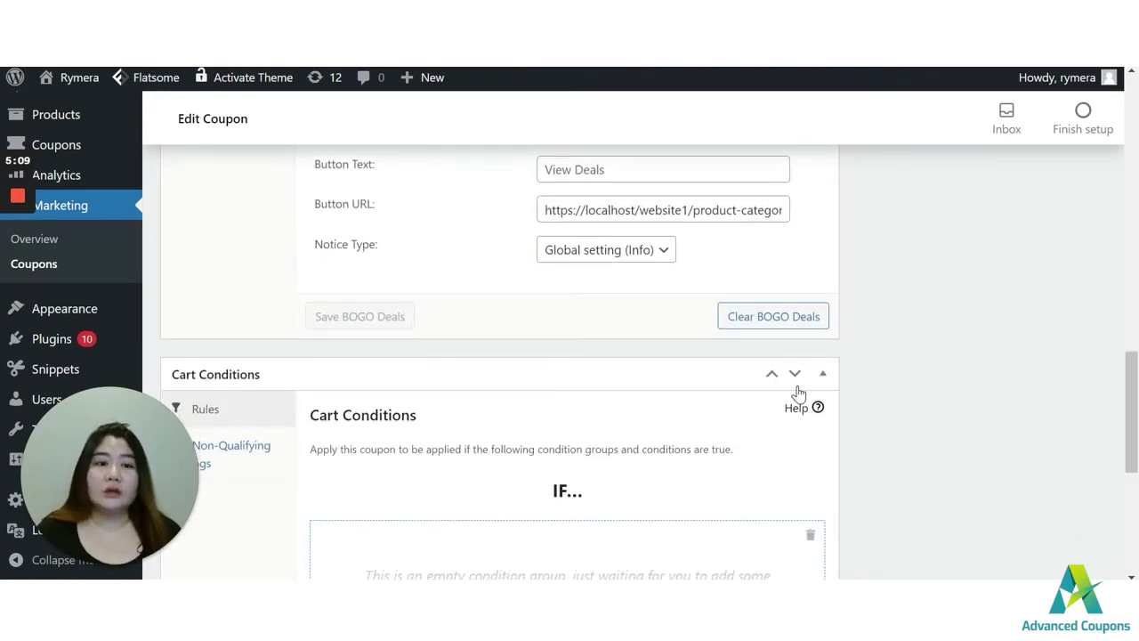
{"action": "scroll", "coordinate": [796, 389], "scroll_direction": "up", "scroll_amount": 8}
{"action": "scroll", "coordinate": [810, 393], "scroll_direction": "up", "scroll_amount": 2}
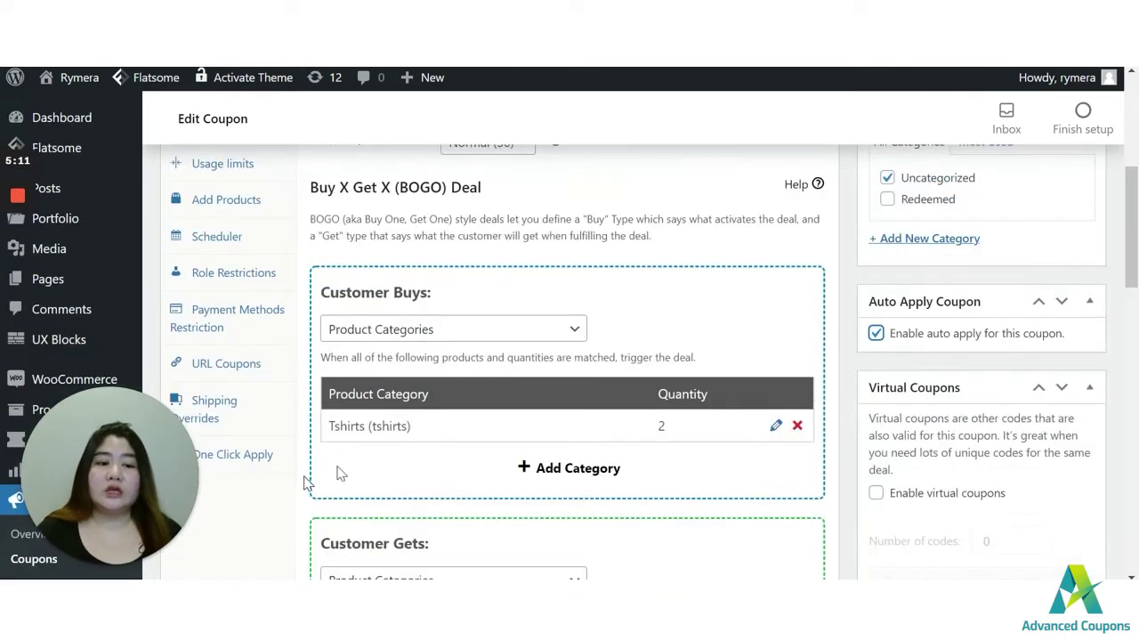
{"action": "scroll", "coordinate": [227, 510], "scroll_direction": "down", "scroll_amount": 10}
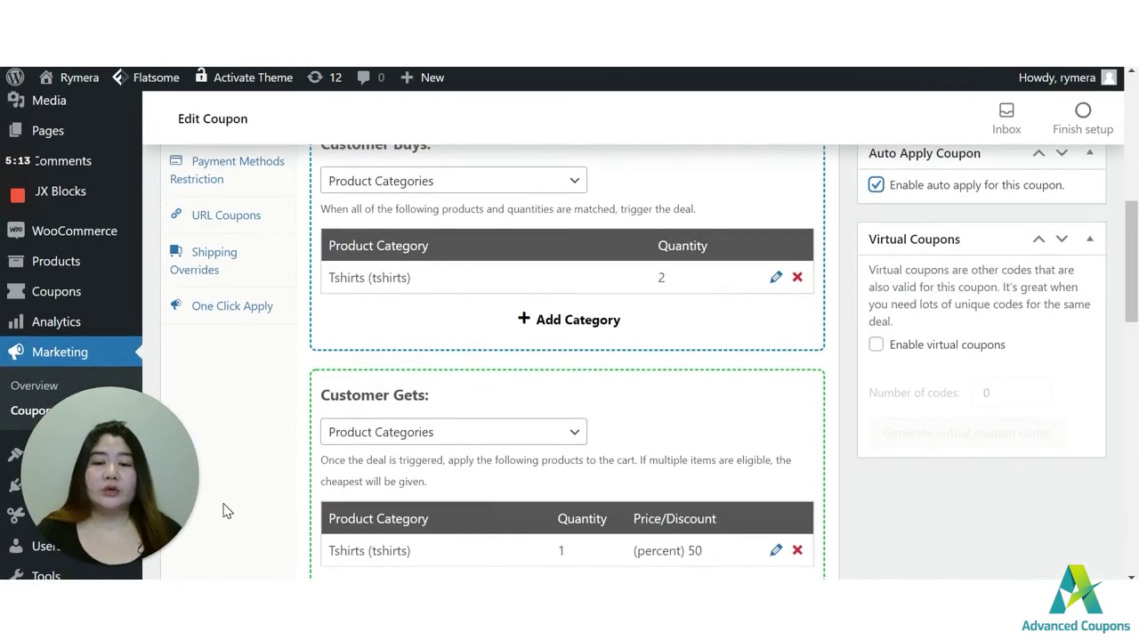
{"action": "scroll", "coordinate": [227, 510], "scroll_direction": "down", "scroll_amount": 4}
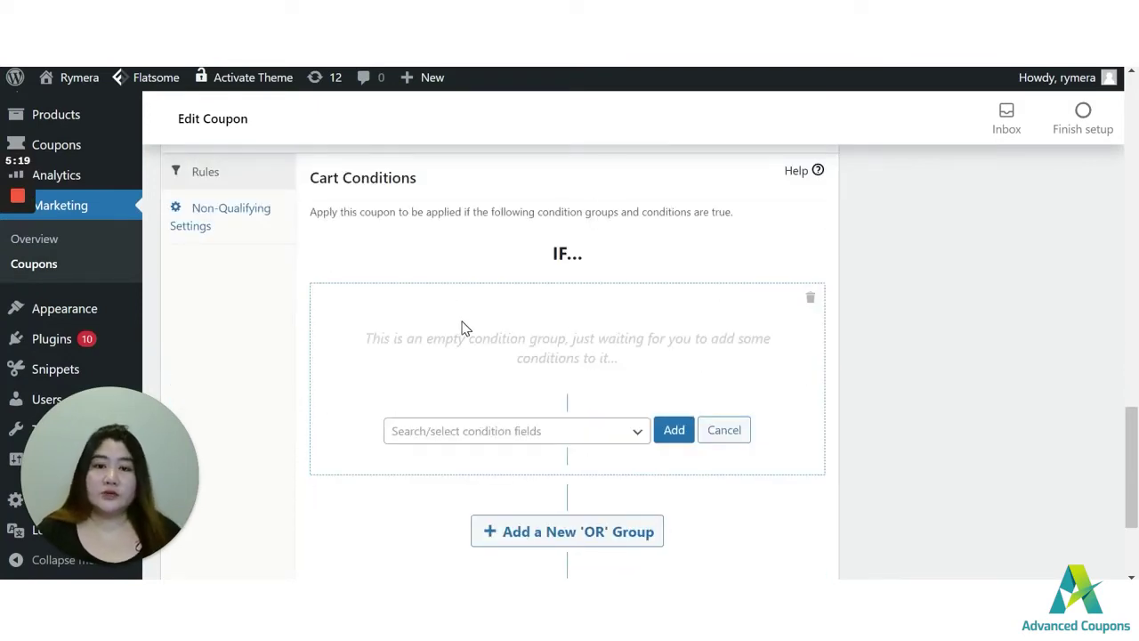
{"action": "scroll", "coordinate": [463, 328], "scroll_direction": "up", "scroll_amount": 8}
{"action": "scroll", "coordinate": [473, 331], "scroll_direction": "up", "scroll_amount": 2}
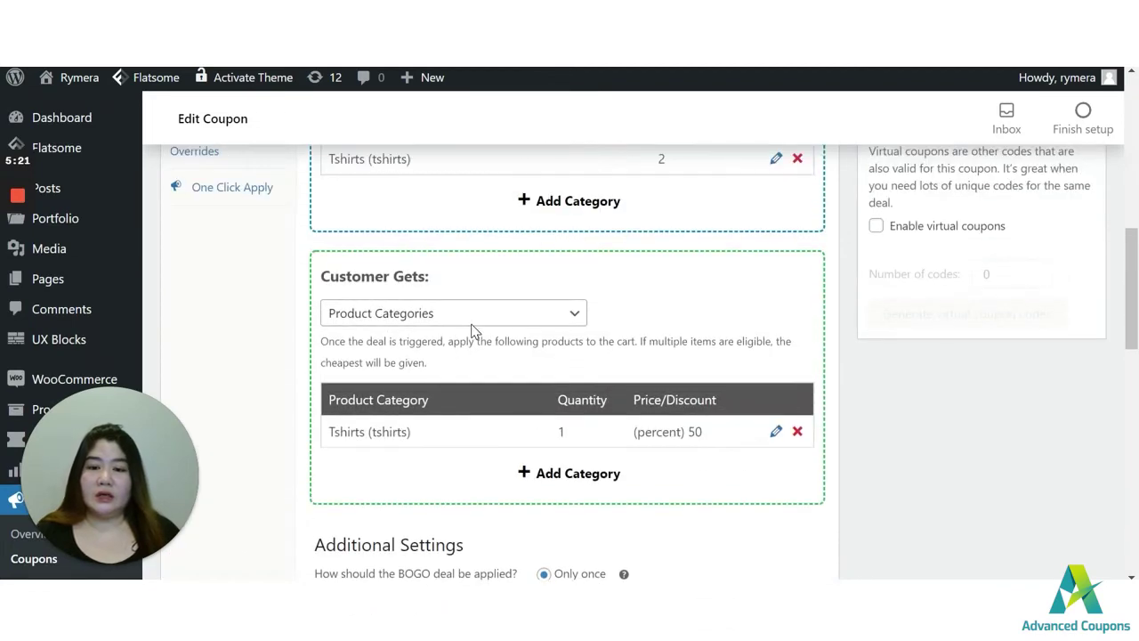
{"action": "scroll", "coordinate": [377, 226], "scroll_direction": "up", "scroll_amount": 1}
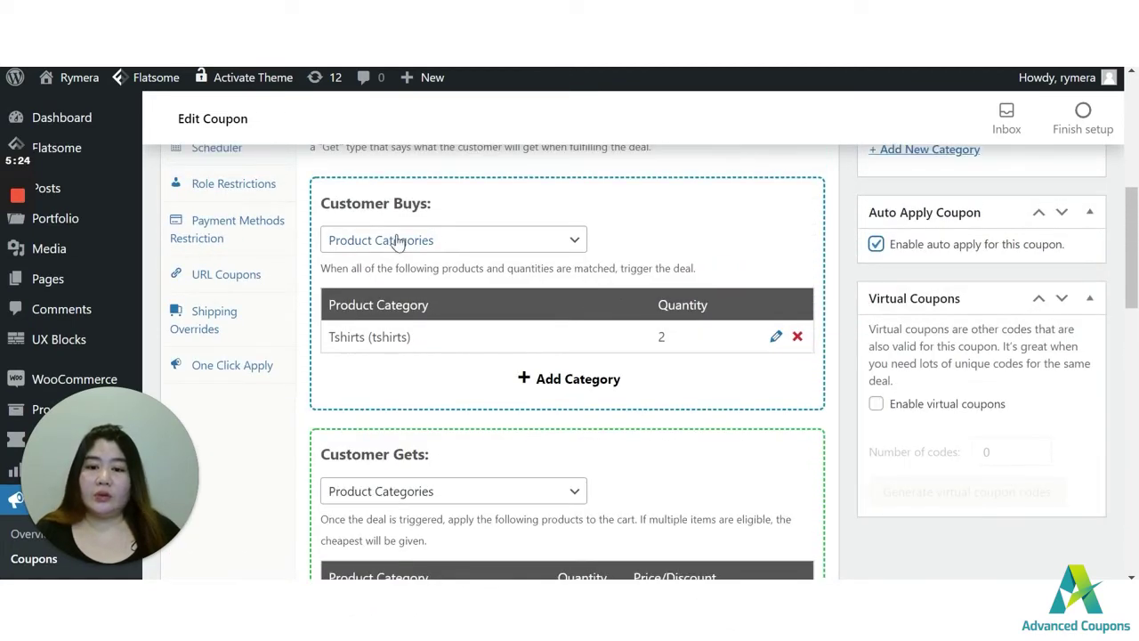
{"action": "scroll", "coordinate": [436, 372], "scroll_direction": "down", "scroll_amount": 10}
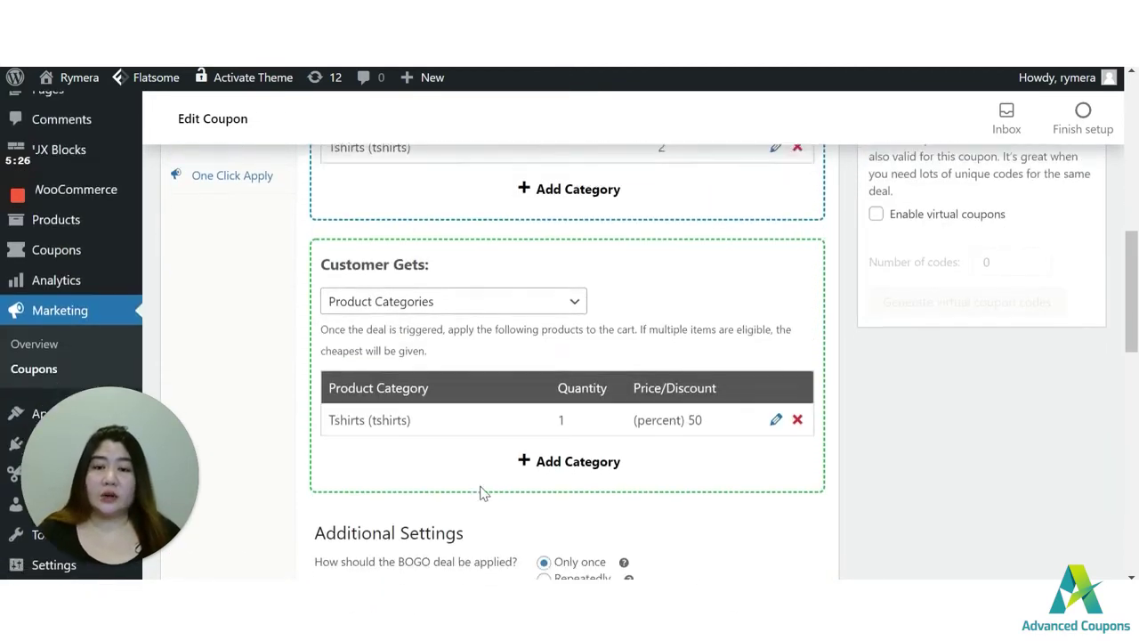
{"action": "scroll", "coordinate": [495, 499], "scroll_direction": "down", "scroll_amount": 2}
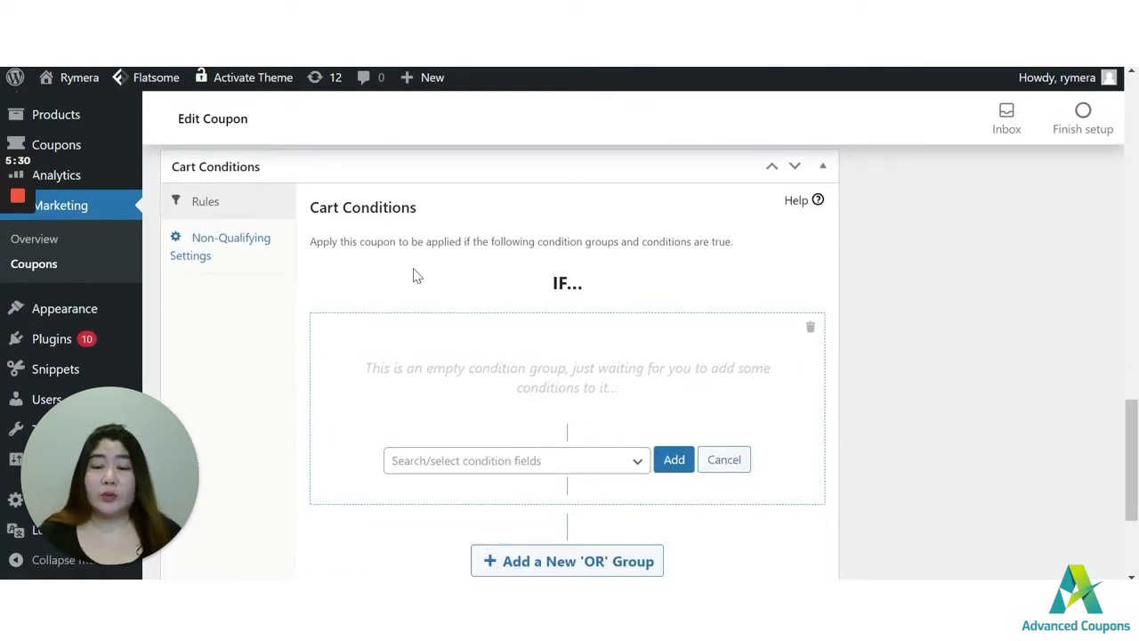
- Add a 'Product Categories Exists In Cart' condition for Tshirts with cart quantity MORE THAN 1
{"action": "left_click", "coordinate": [511, 469]}
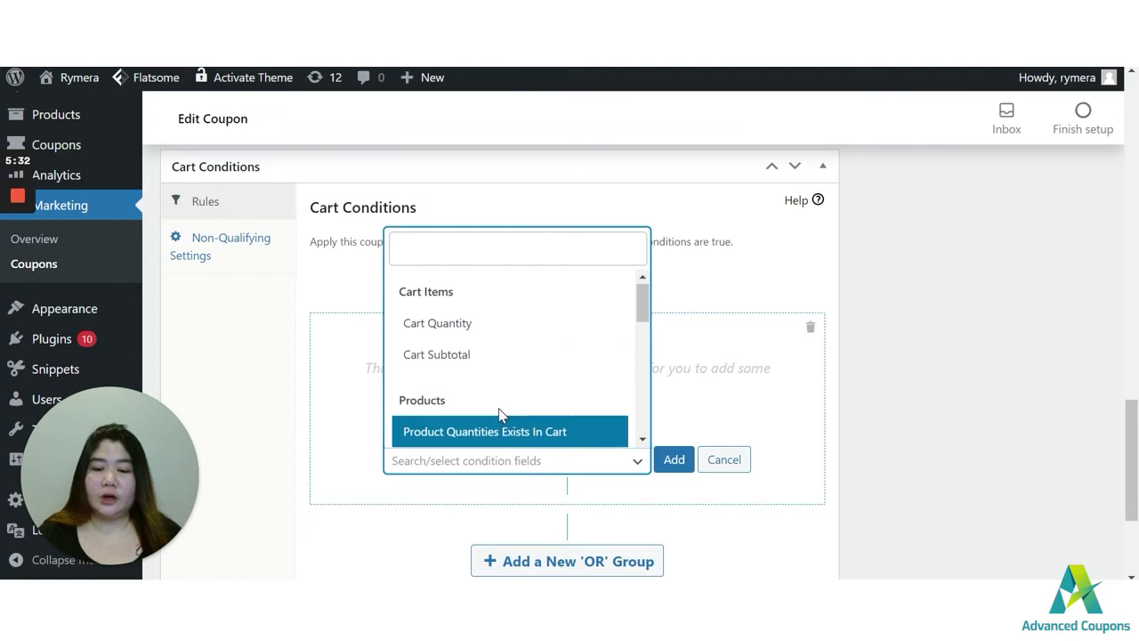
{"action": "scroll", "coordinate": [499, 415], "scroll_direction": "down", "scroll_amount": 2}
{"action": "scroll", "coordinate": [499, 381], "scroll_direction": "down", "scroll_amount": 1}
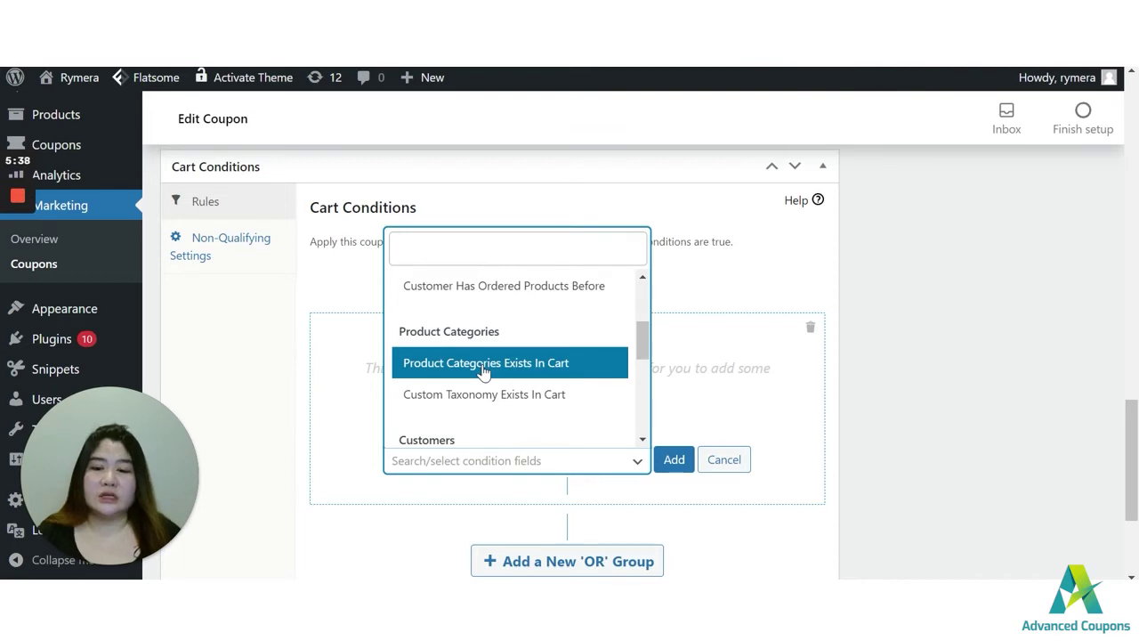
{"action": "left_click", "coordinate": [485, 372]}
{"action": "left_click", "coordinate": [674, 461]}
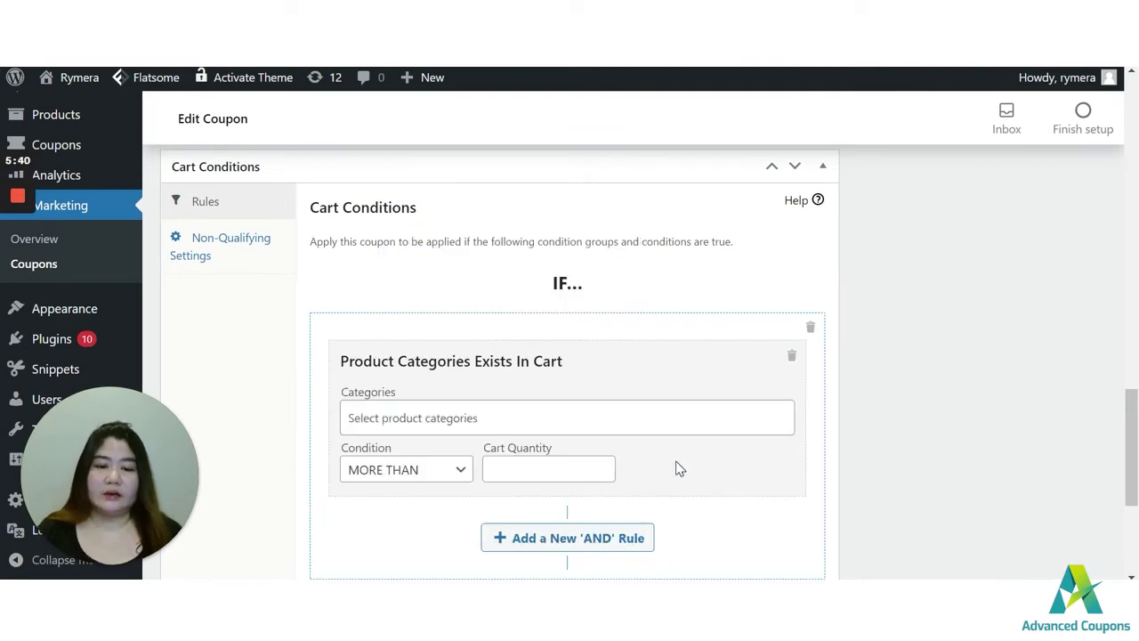
{"action": "left_click", "coordinate": [567, 417]}
{"action": "type", "text": "ts"}
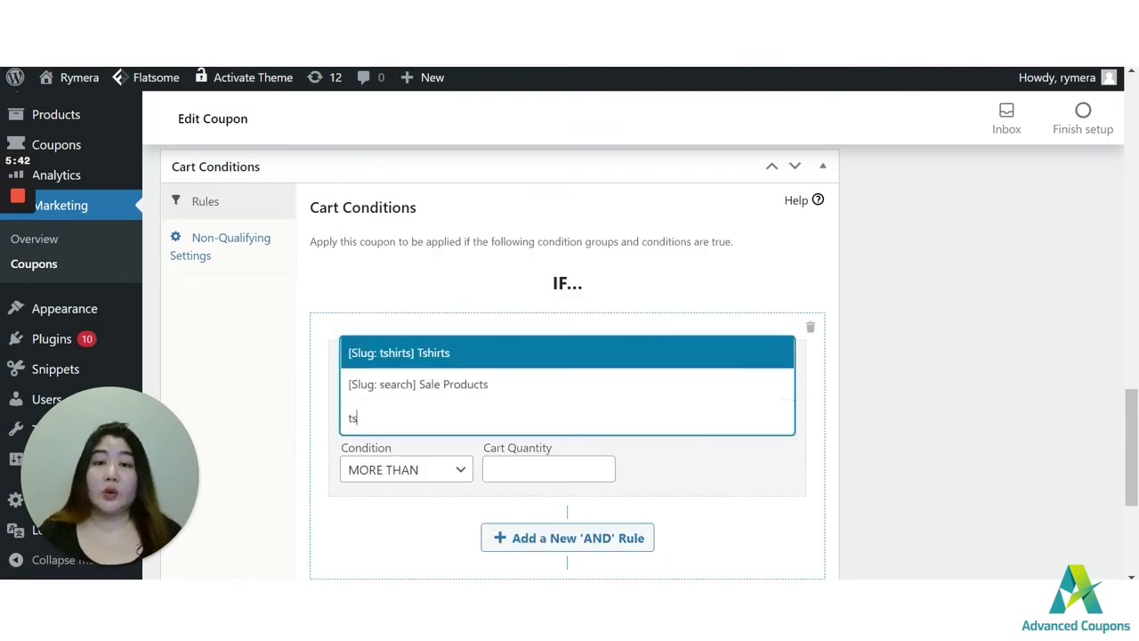
{"action": "left_click", "coordinate": [400, 360]}
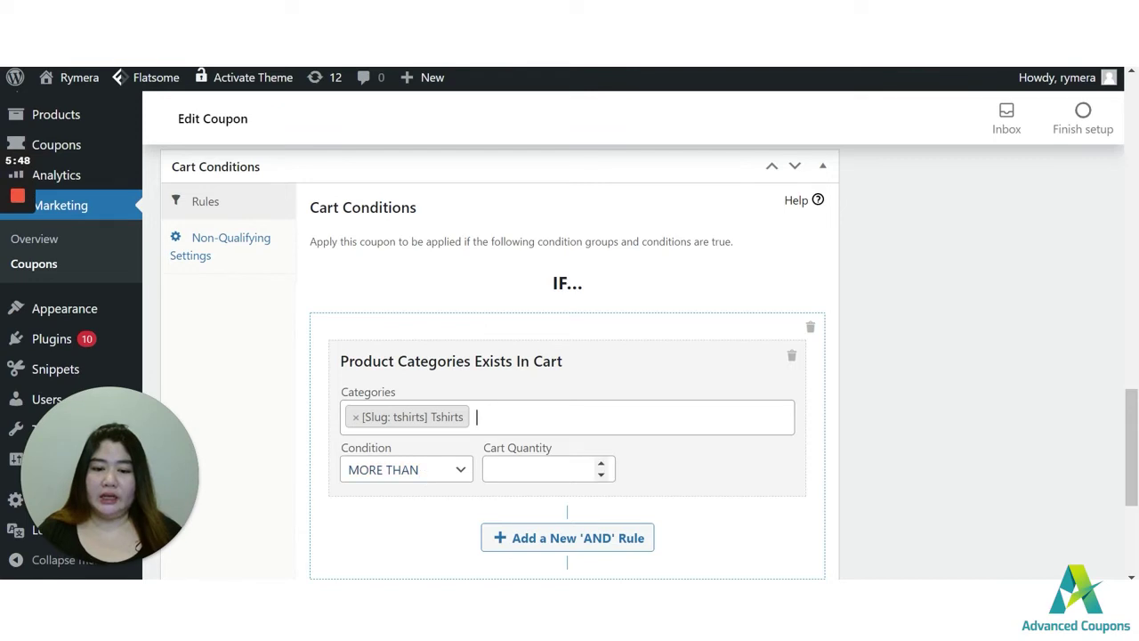
{"action": "left_click", "coordinate": [539, 469]}
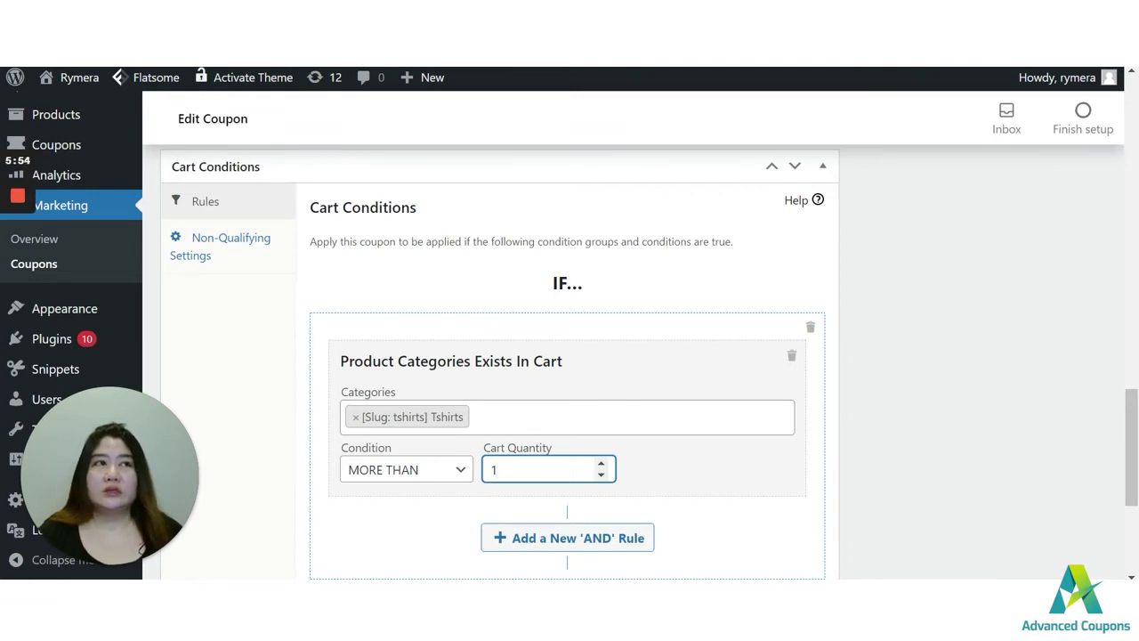
{"action": "type", "text": "1"}
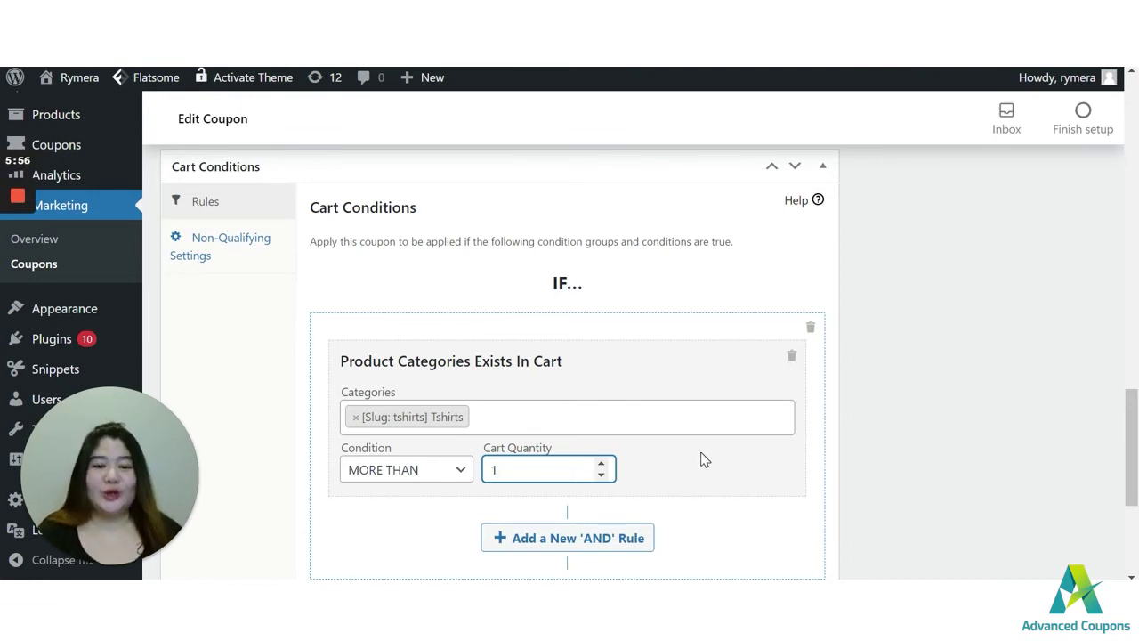
{"action": "left_click", "coordinate": [709, 468]}
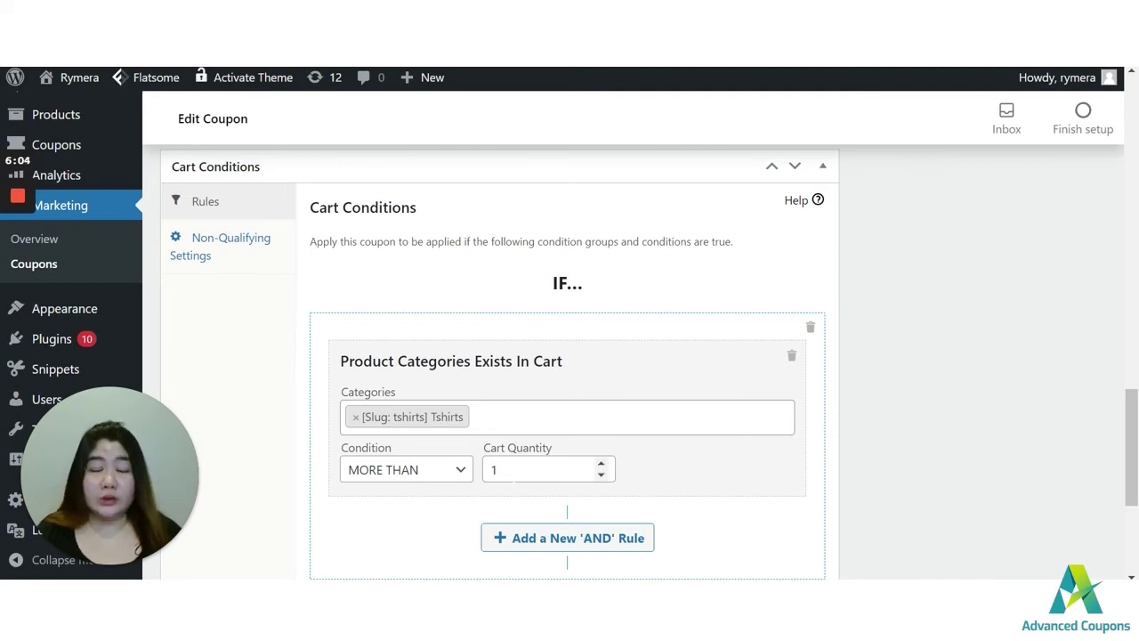
{"action": "scroll", "coordinate": [525, 503], "scroll_direction": "up", "scroll_amount": 5}
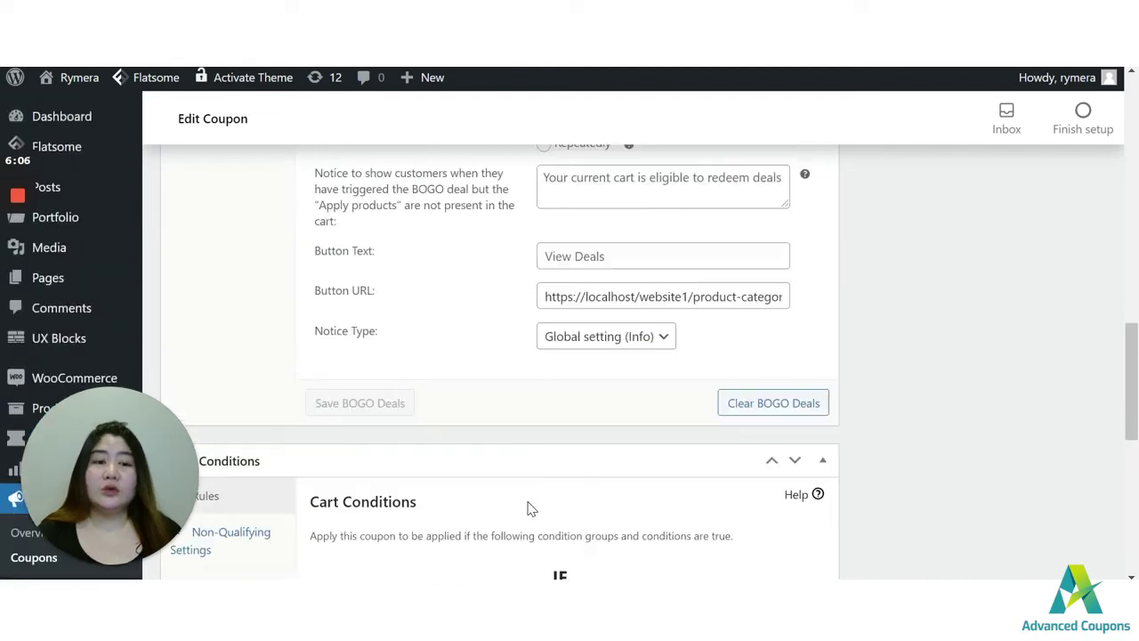
- Update the test1 coupon to save its changes
{"action": "scroll", "coordinate": [1023, 323], "scroll_direction": "up", "scroll_amount": 6}
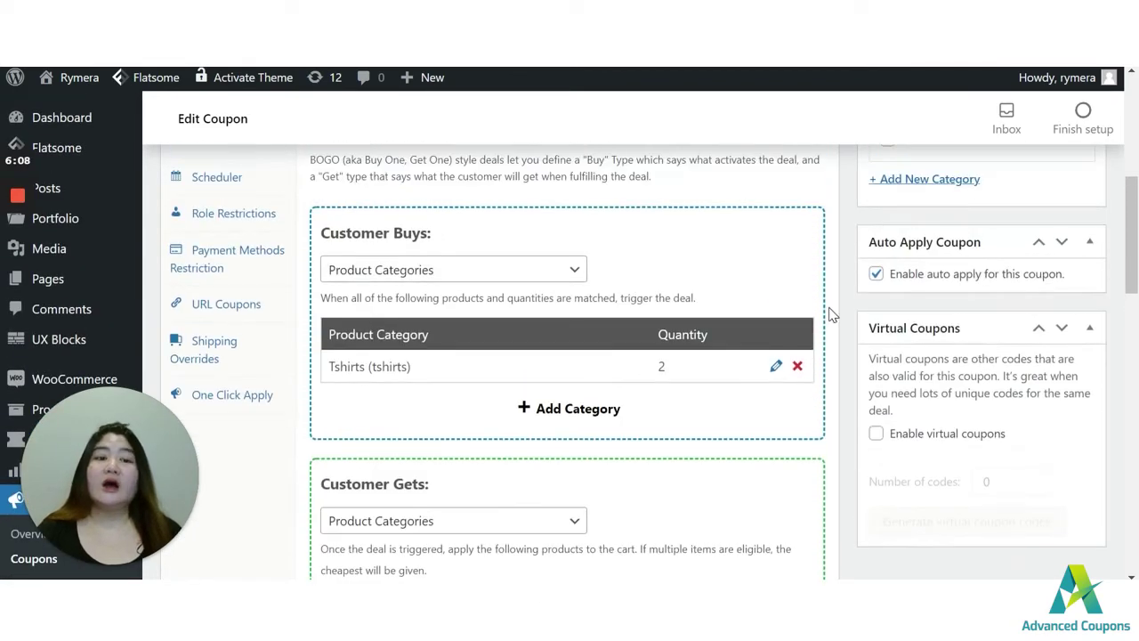
{"action": "scroll", "coordinate": [960, 316], "scroll_direction": "up", "scroll_amount": 2}
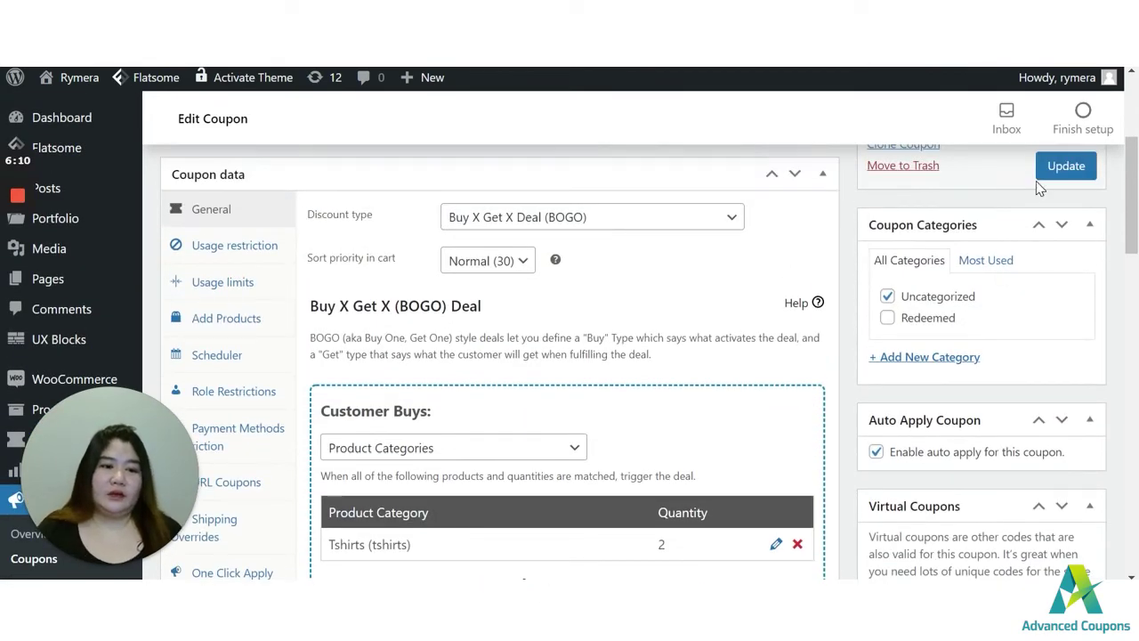
{"action": "left_click", "coordinate": [1064, 167]}
- Open the storefront from Visit Site in an incognito window
{"action": "mouse_move", "coordinate": [70, 82]}
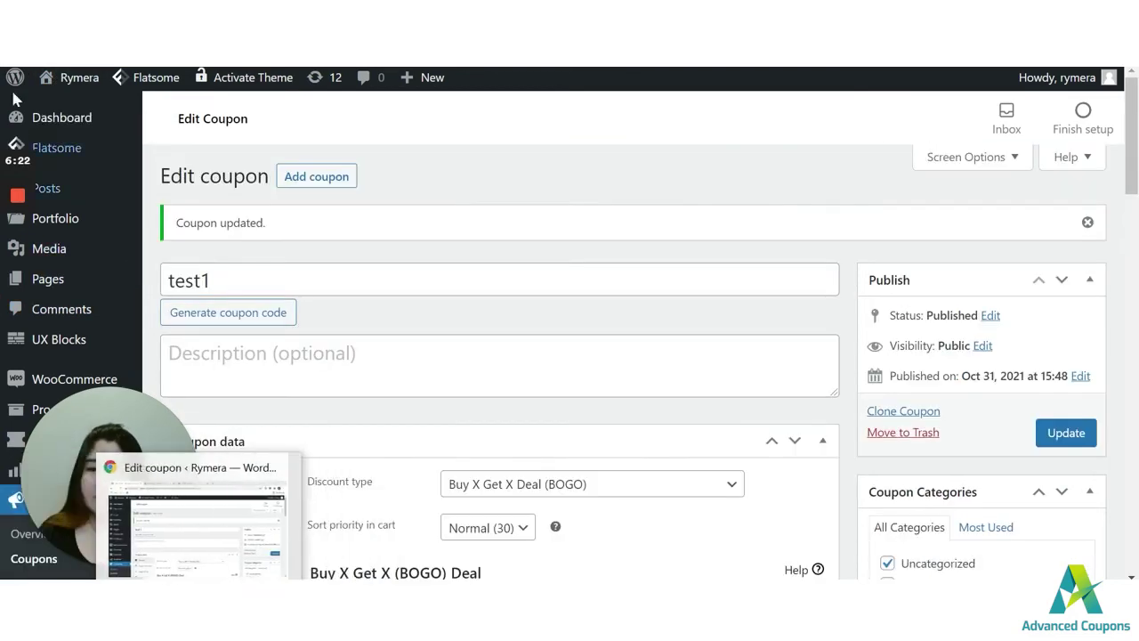
{"action": "mouse_move", "coordinate": [71, 77]}
{"action": "right_click", "coordinate": [73, 108]}
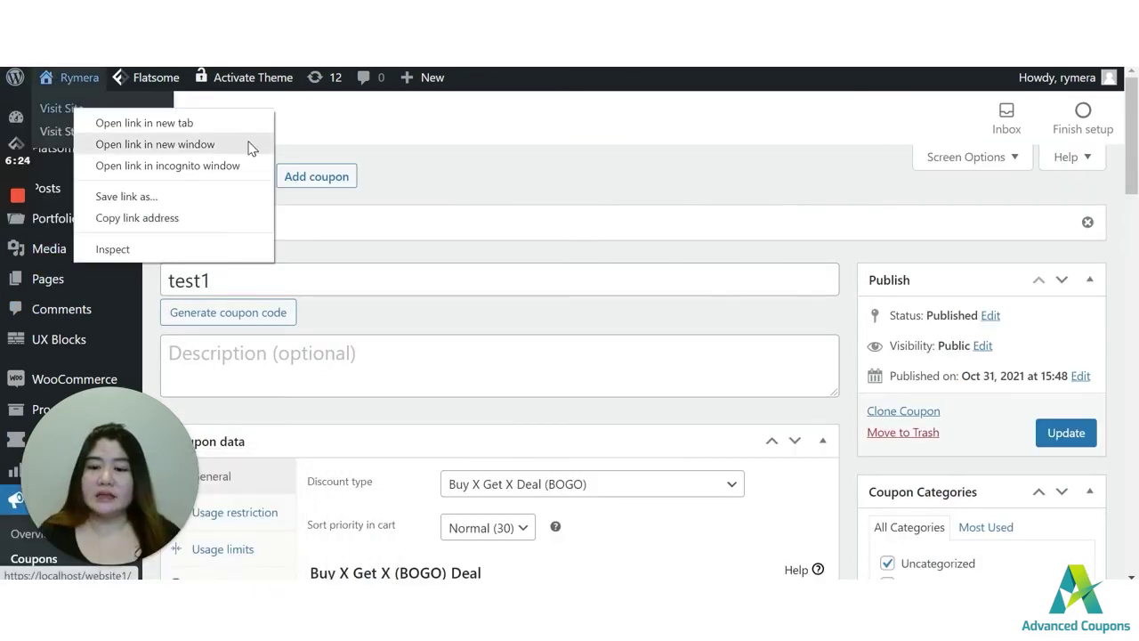
{"action": "left_click", "coordinate": [253, 168]}
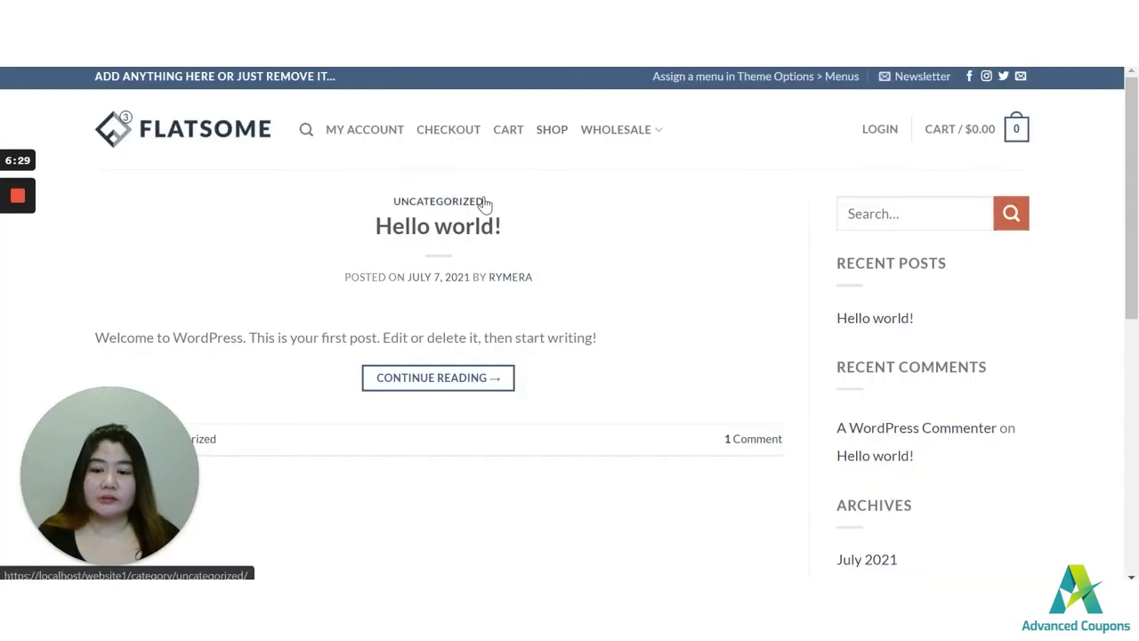
- From the shop listing, add one T-Shirt ($18.00) to the cart
{"action": "left_click", "coordinate": [545, 132]}
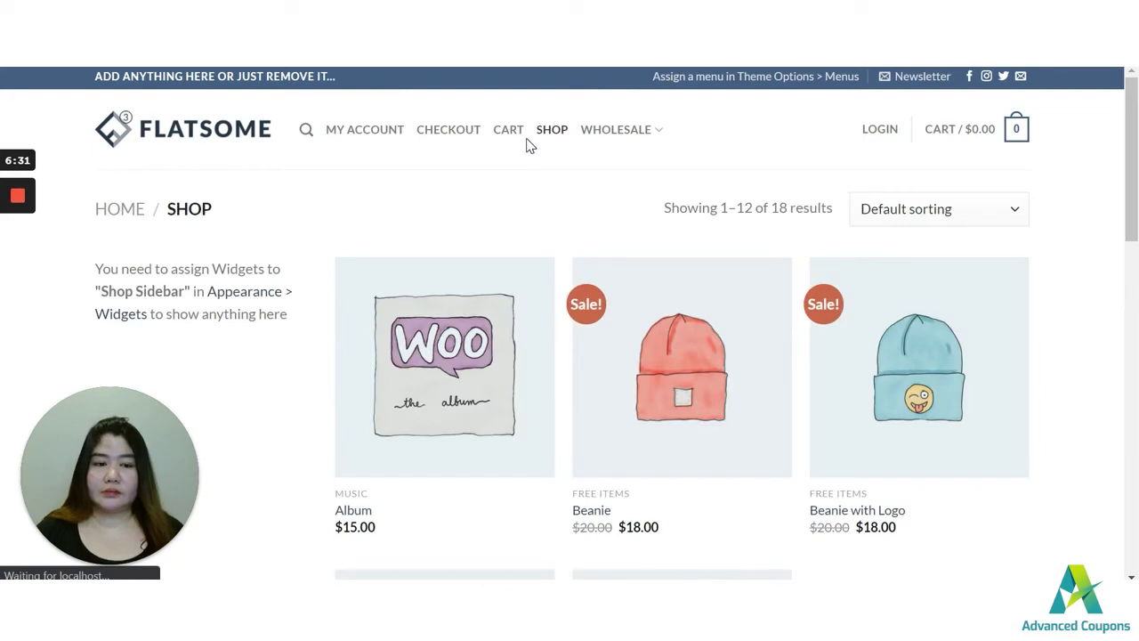
{"action": "scroll", "coordinate": [796, 308], "scroll_direction": "down", "scroll_amount": 3}
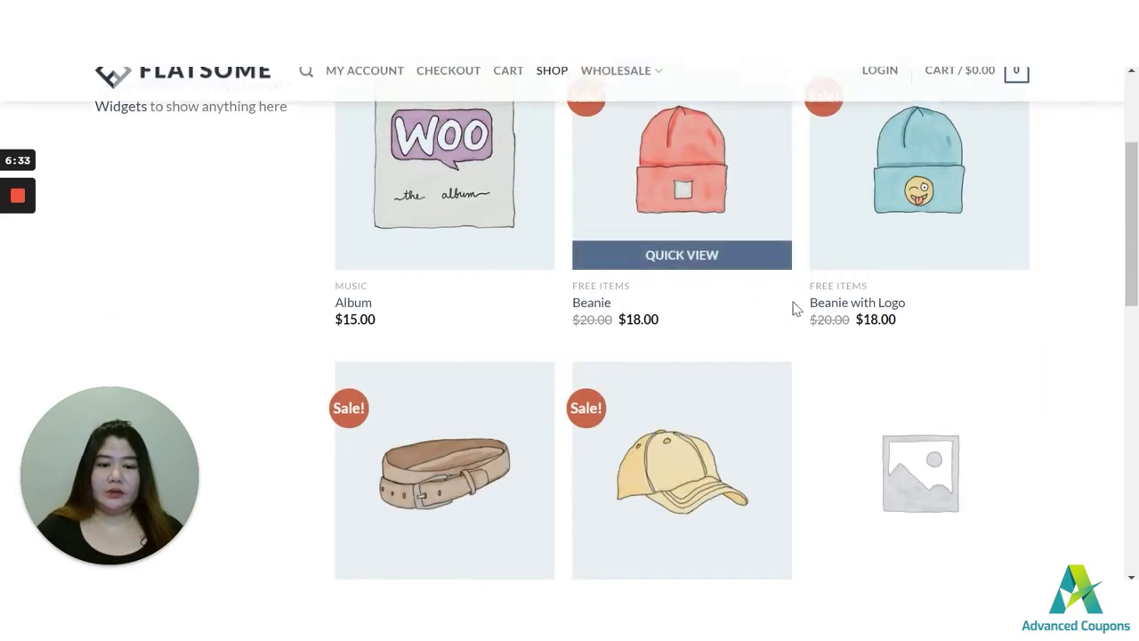
{"action": "scroll", "coordinate": [890, 316], "scroll_direction": "up", "scroll_amount": 3}
{"action": "scroll", "coordinate": [891, 316], "scroll_direction": "down", "scroll_amount": 10}
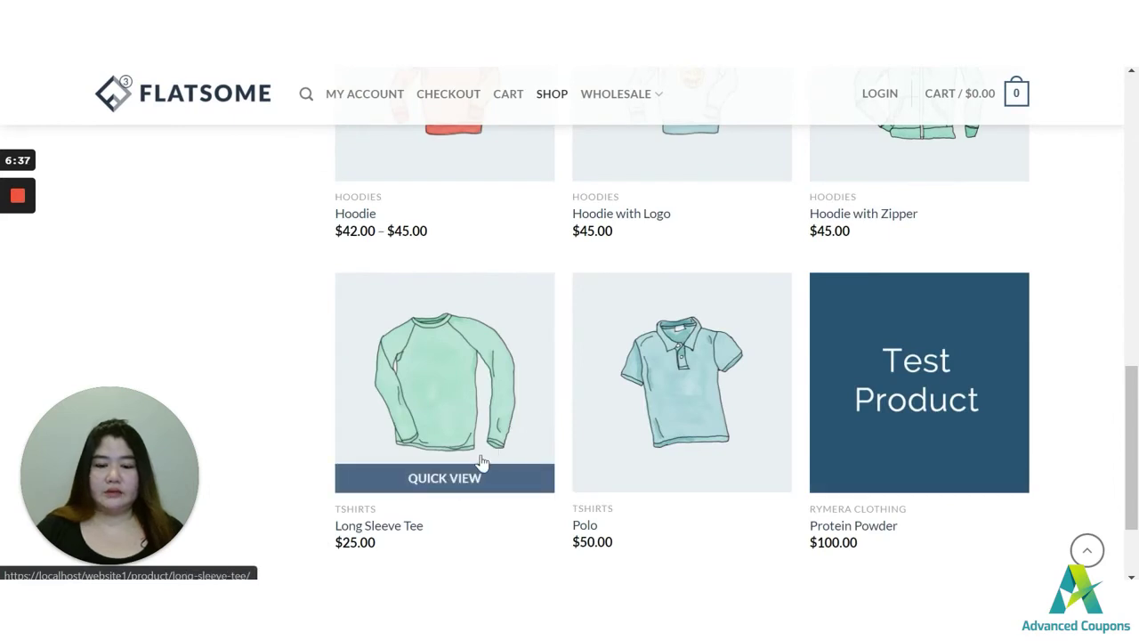
{"action": "scroll", "coordinate": [694, 531], "scroll_direction": "down", "scroll_amount": 2}
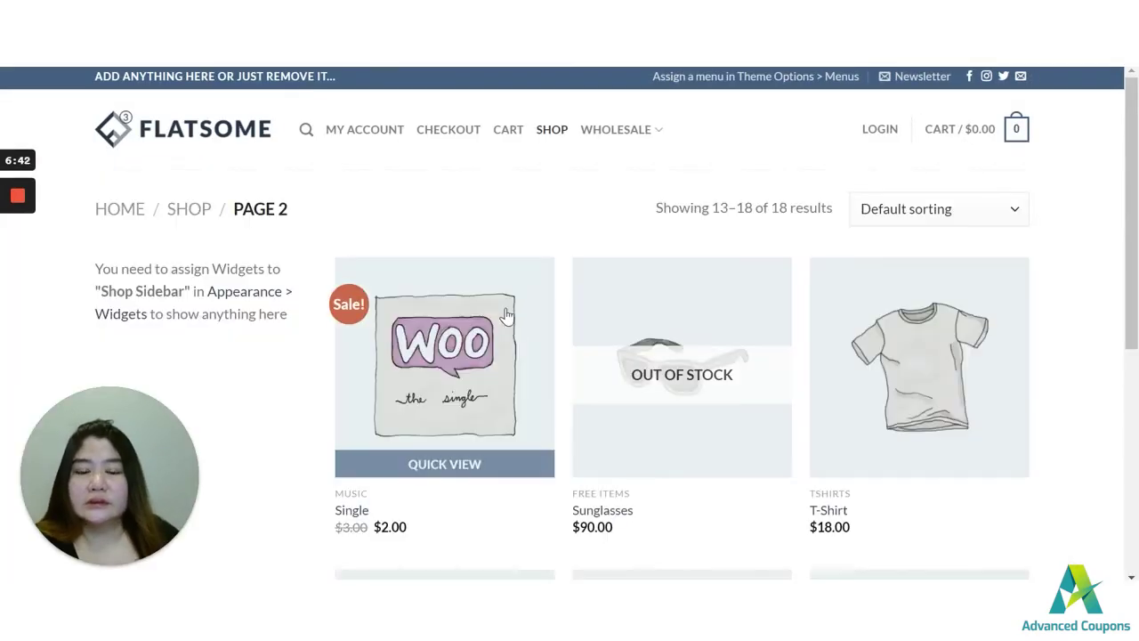
{"action": "scroll", "coordinate": [893, 341], "scroll_direction": "down", "scroll_amount": 2}
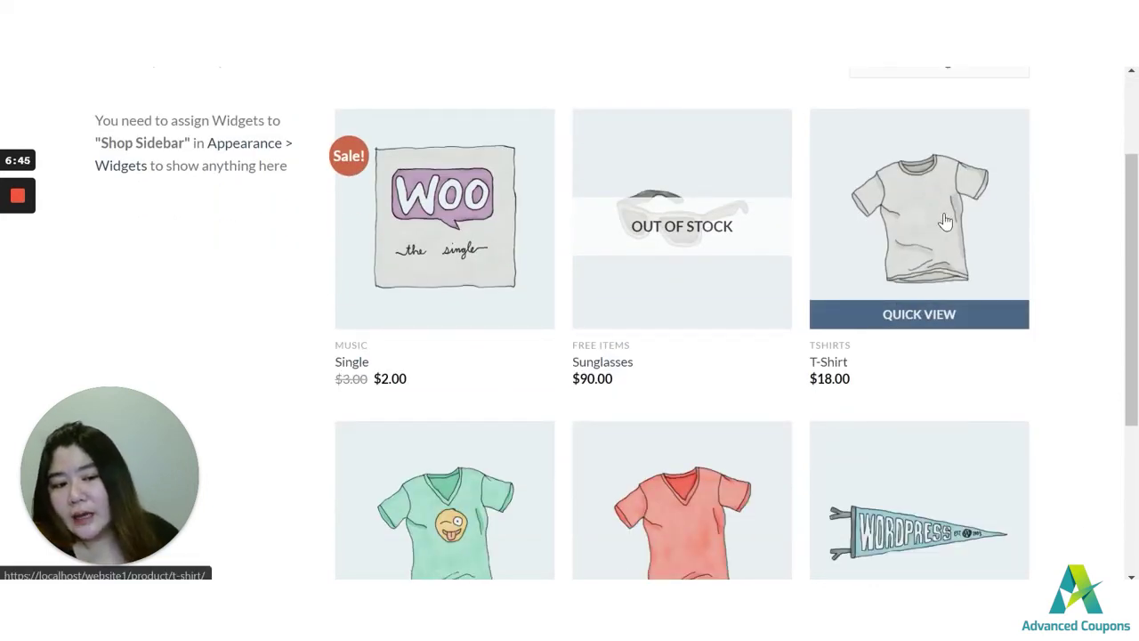
{"action": "left_click", "coordinate": [942, 243]}
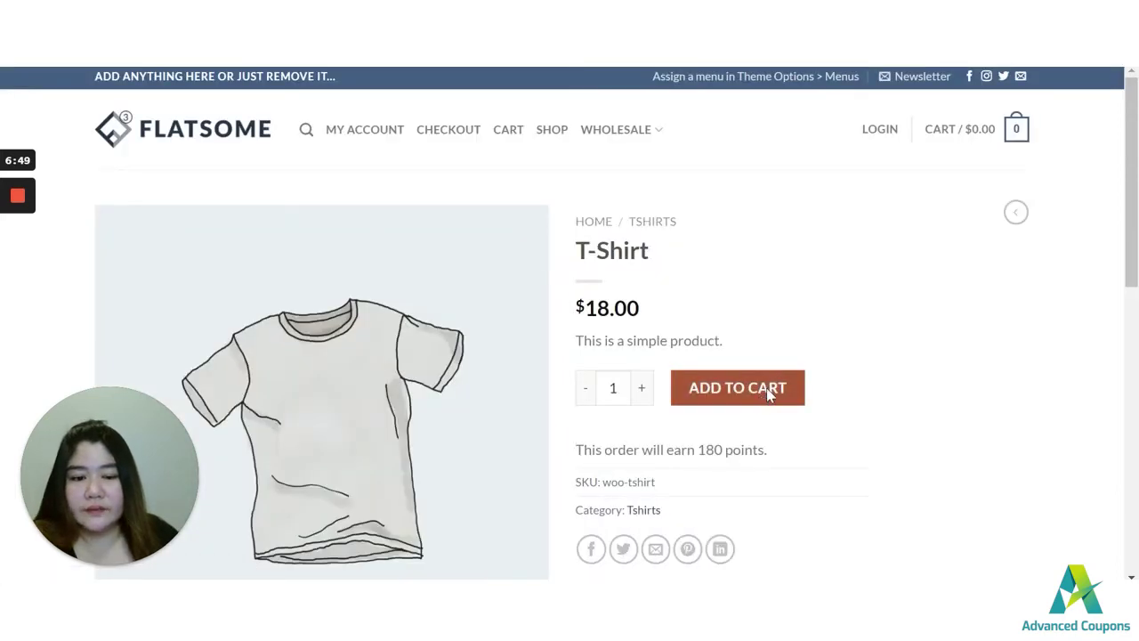
{"action": "left_click", "coordinate": [770, 395]}
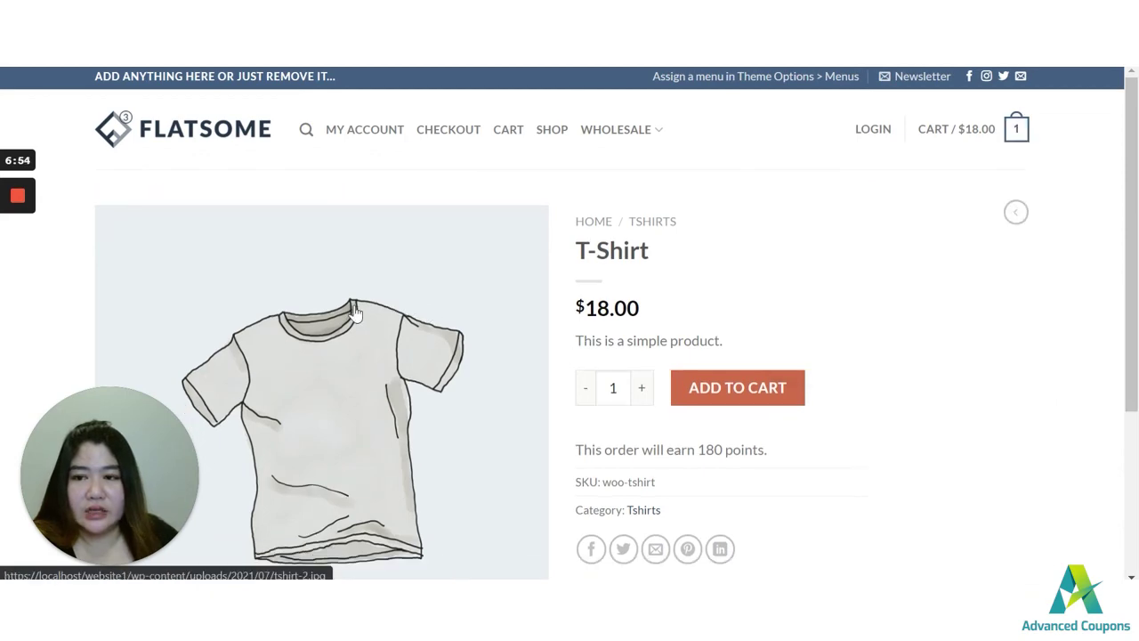
- Add one T-Shirt with Logo ($10.00) to the cart
{"action": "scroll", "coordinate": [465, 360], "scroll_direction": "down", "scroll_amount": 3}
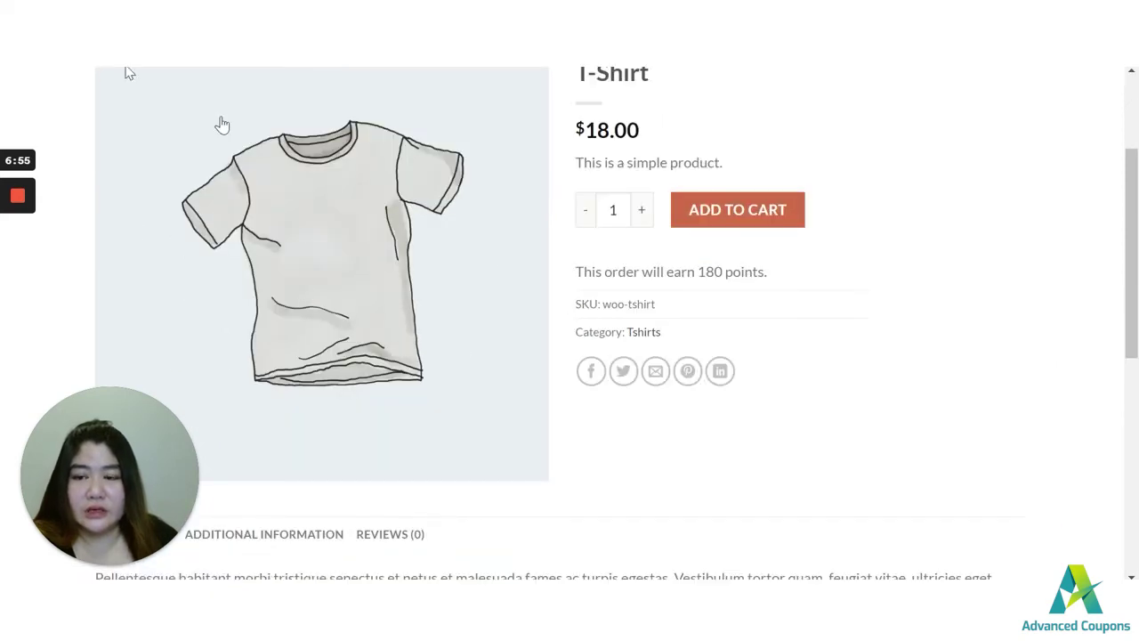
{"action": "key", "text": "alt+Left"}
{"action": "scroll", "coordinate": [626, 356], "scroll_direction": "down", "scroll_amount": 5}
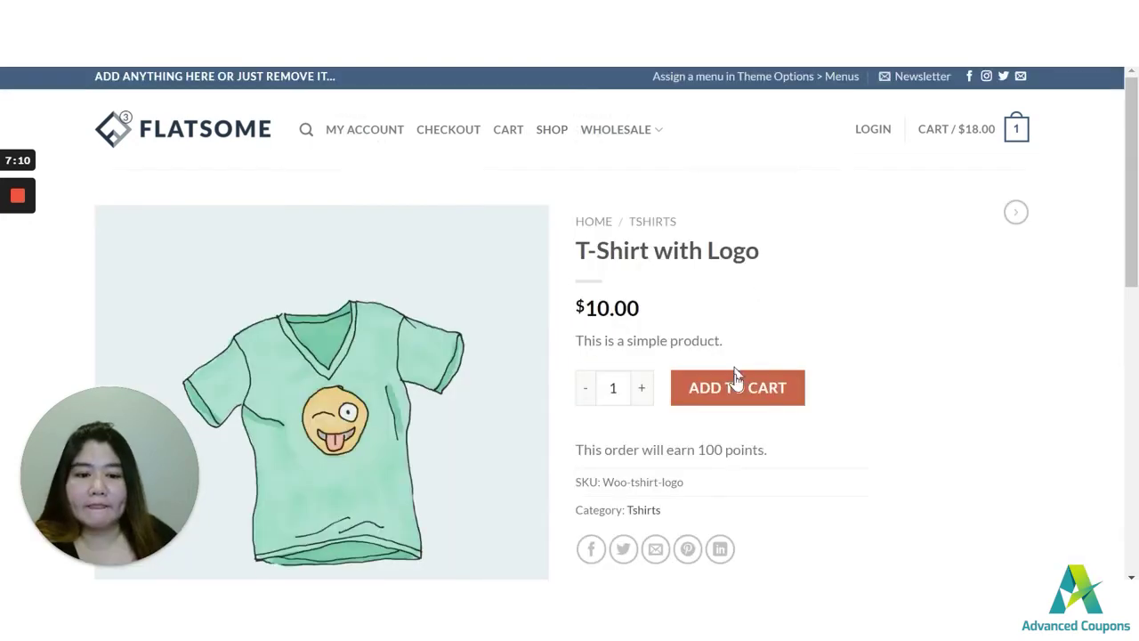
{"action": "left_click", "coordinate": [736, 388]}
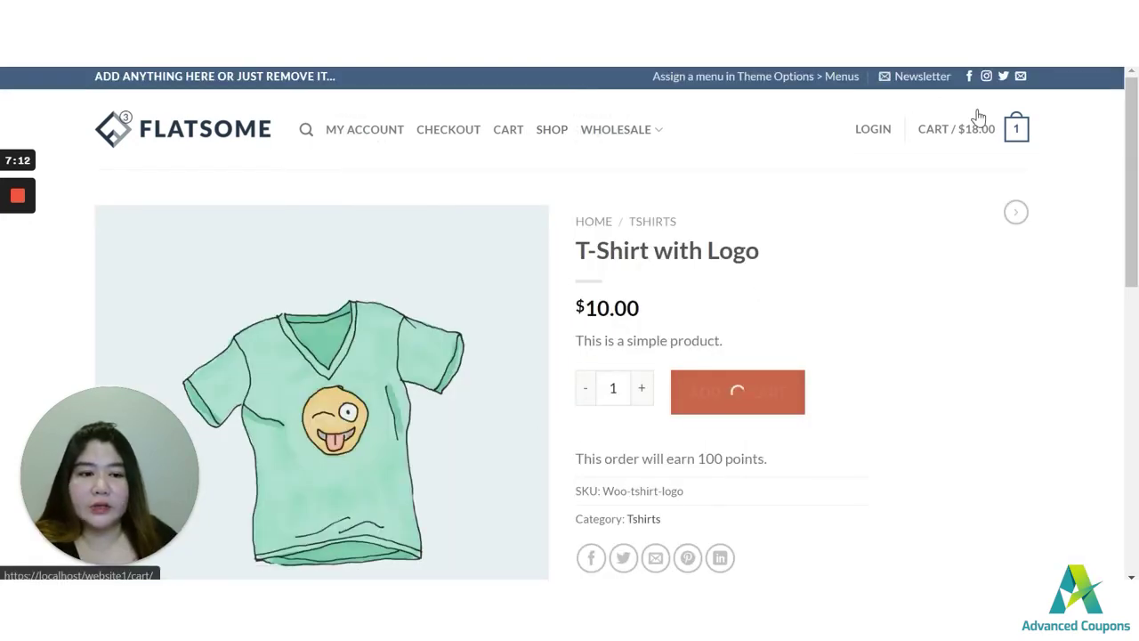
- Open the cart and review Cart Totals, where coupon test1 discounts $0.00, noting the redeemable-deals message
{"action": "mouse_move", "coordinate": [970, 136]}
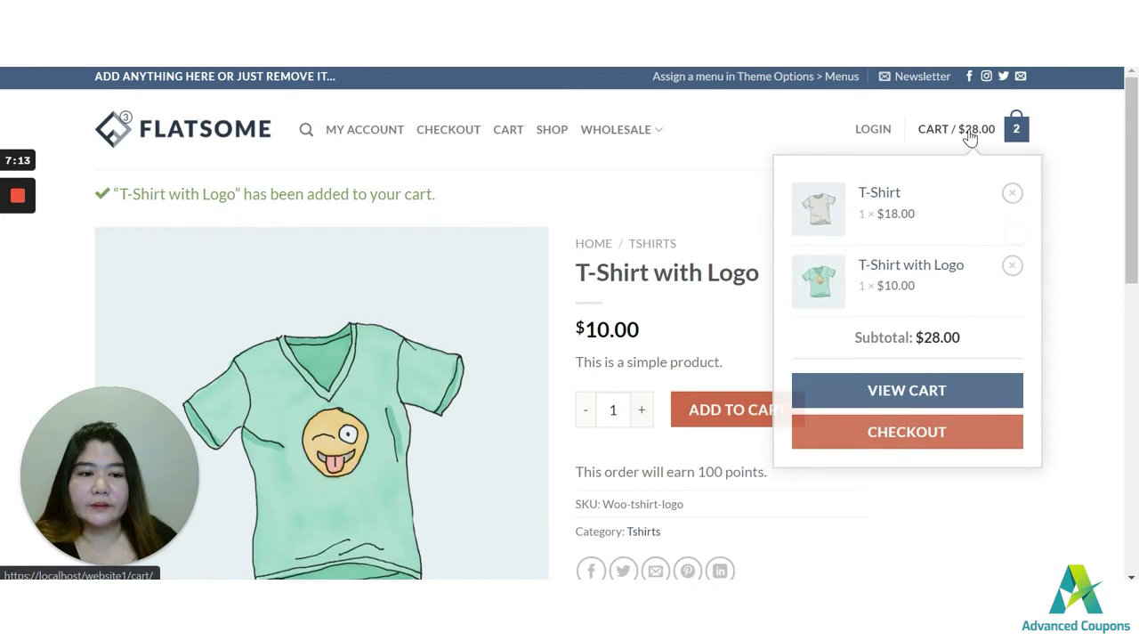
{"action": "left_click", "coordinate": [894, 388]}
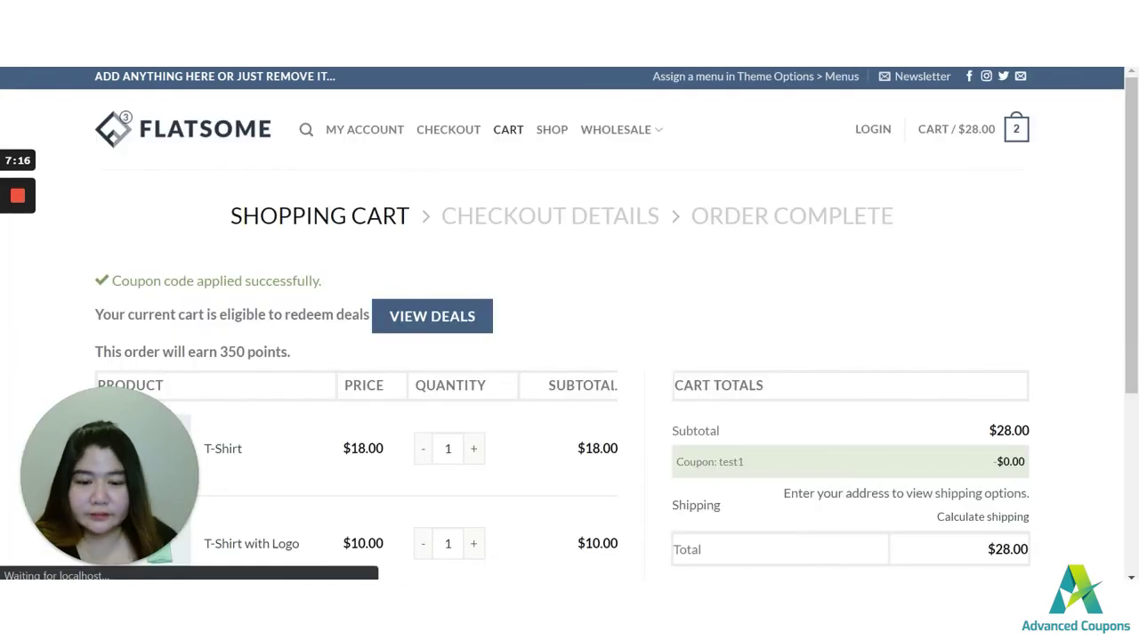
{"action": "scroll", "coordinate": [613, 395], "scroll_direction": "down", "scroll_amount": 2}
{"action": "scroll", "coordinate": [534, 351], "scroll_direction": "down", "scroll_amount": 1}
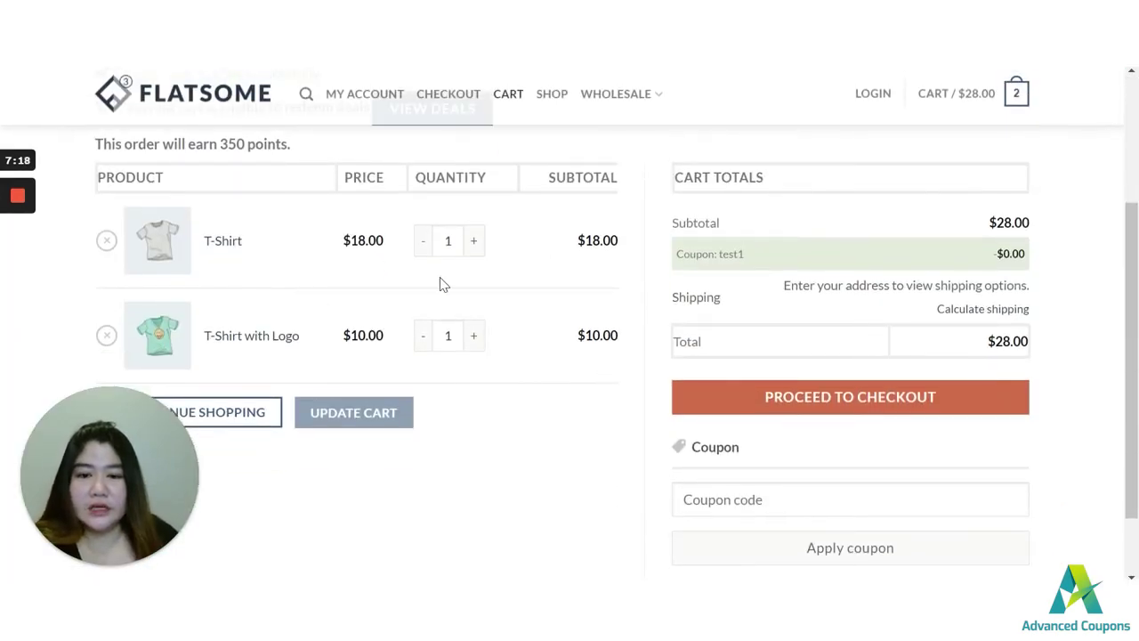
{"action": "scroll", "coordinate": [629, 287], "scroll_direction": "up", "scroll_amount": 1}
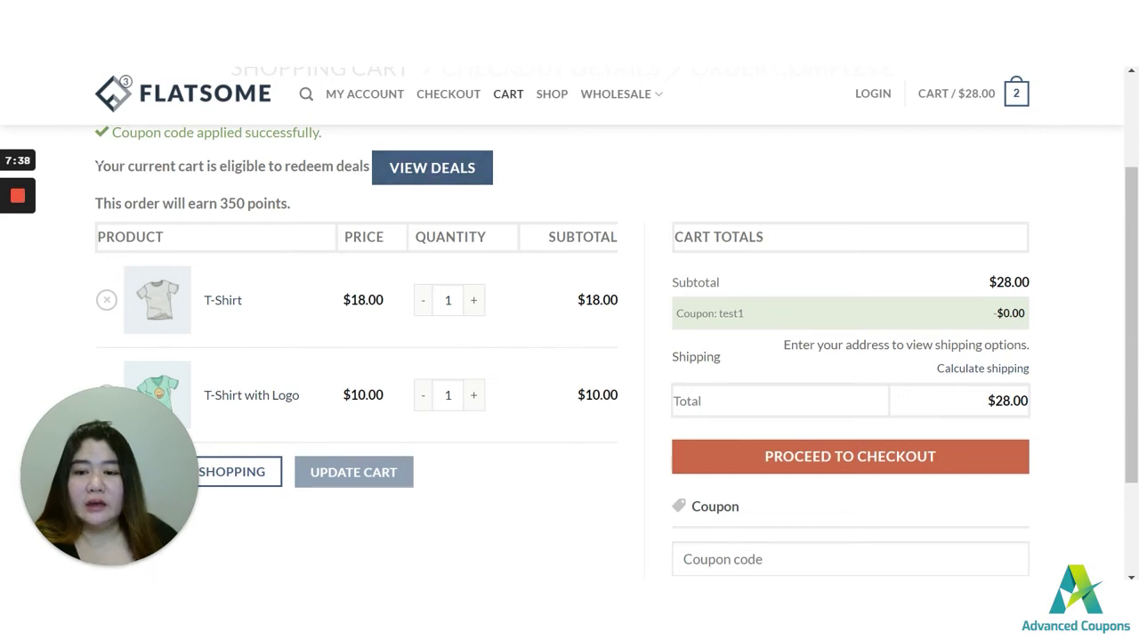
{"action": "left_click_drag", "start_coordinate": [95, 166], "coordinate": [363, 166]}
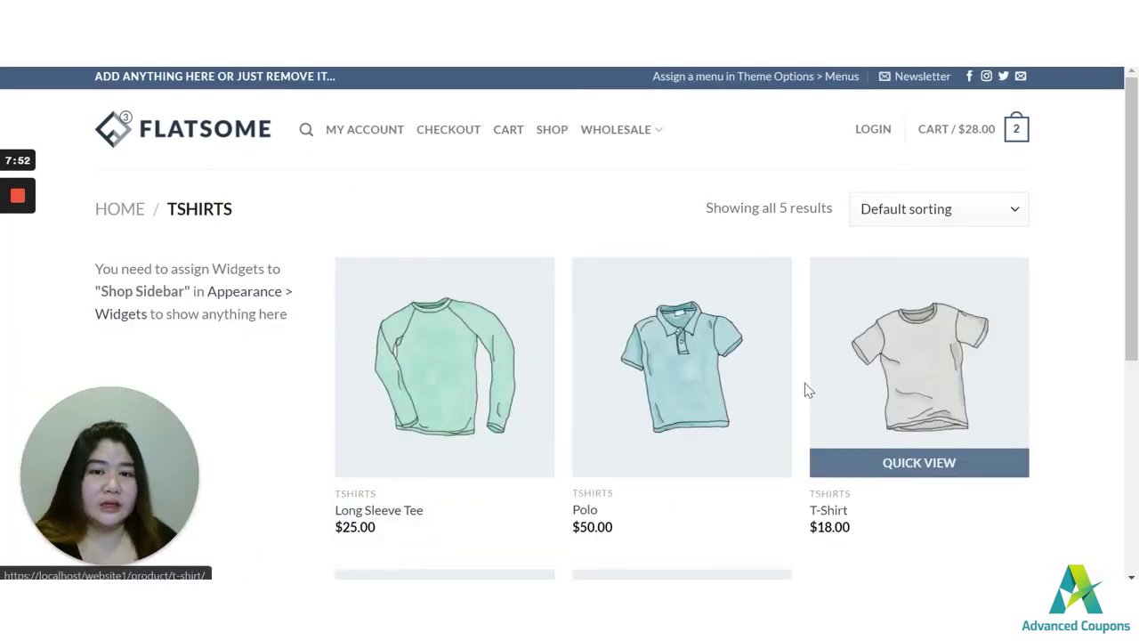
- Browse the Tshirts category and add the $50.00 Polo to the cart
{"action": "scroll", "coordinate": [532, 321], "scroll_direction": "down", "scroll_amount": 1}
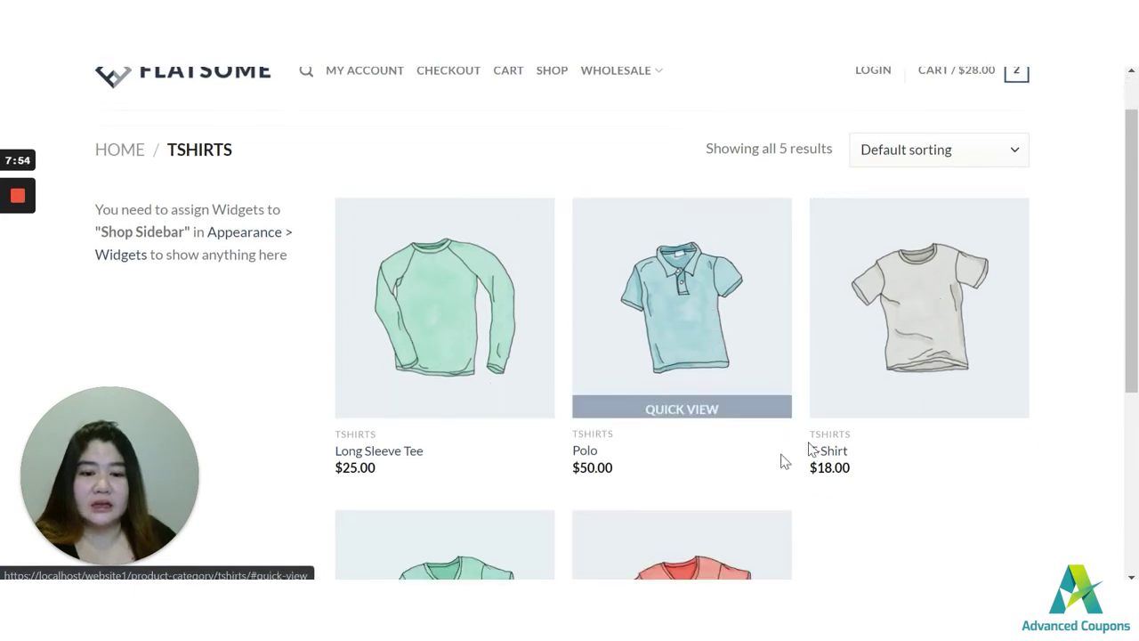
{"action": "scroll", "coordinate": [743, 358], "scroll_direction": "down", "scroll_amount": 1}
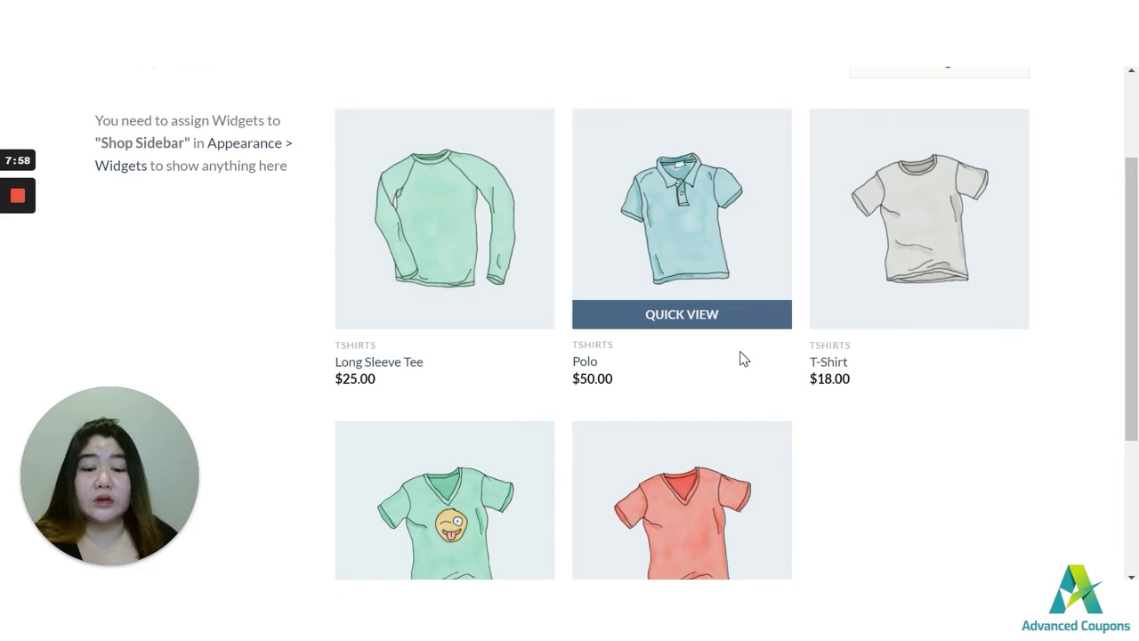
{"action": "scroll", "coordinate": [743, 359], "scroll_direction": "down", "scroll_amount": 1}
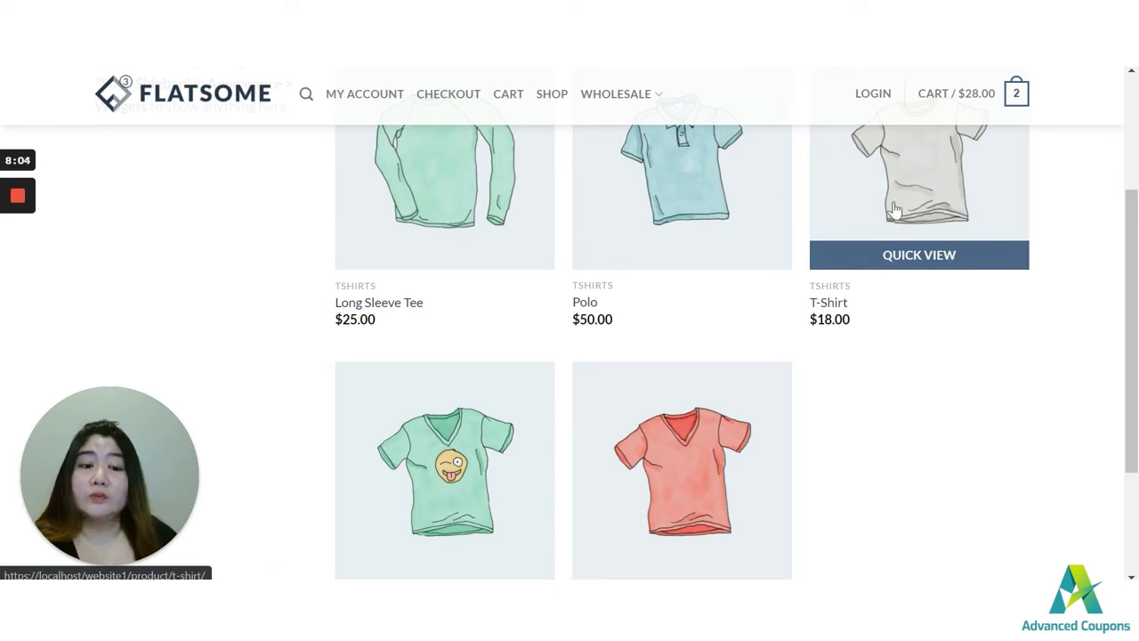
{"action": "scroll", "coordinate": [418, 465], "scroll_direction": "down", "scroll_amount": 2}
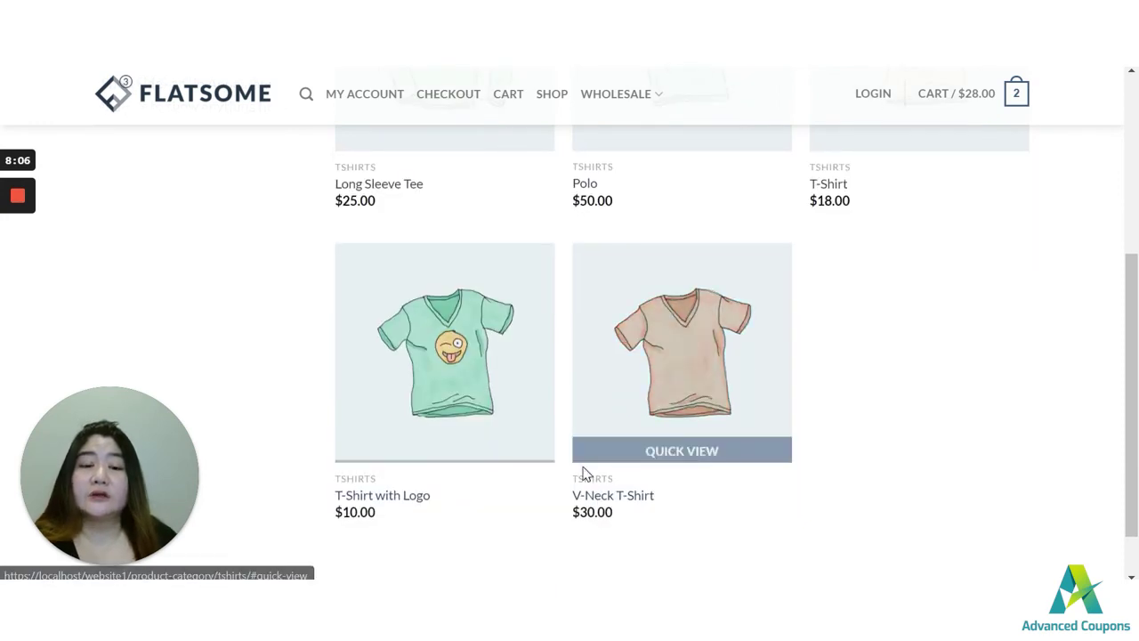
{"action": "scroll", "coordinate": [791, 269], "scroll_direction": "up", "scroll_amount": 3}
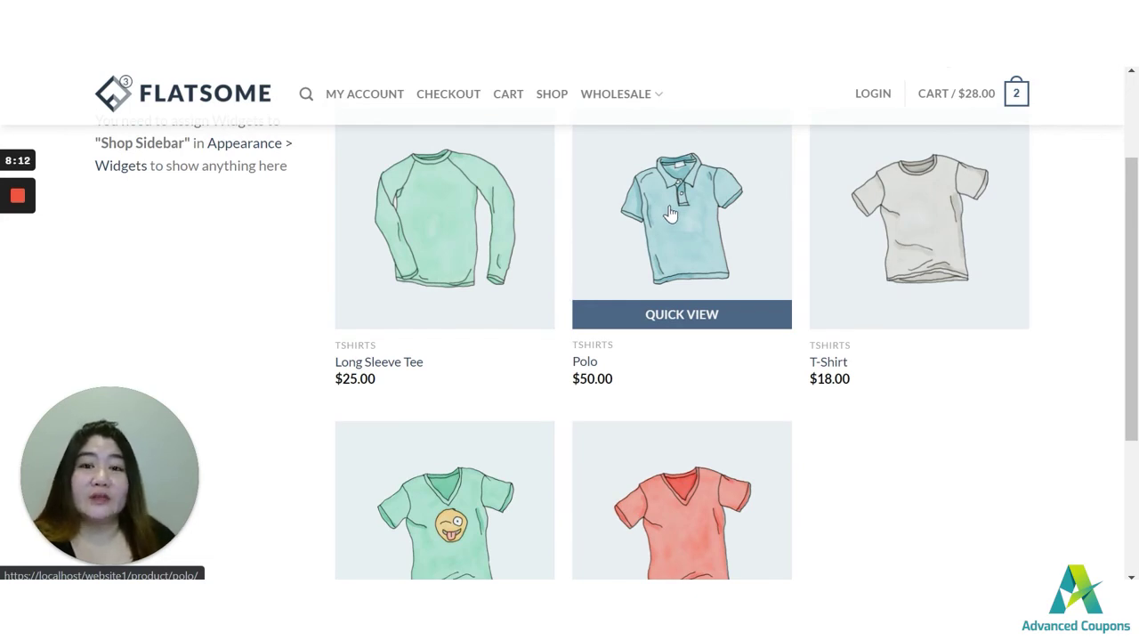
{"action": "left_click", "coordinate": [671, 214]}
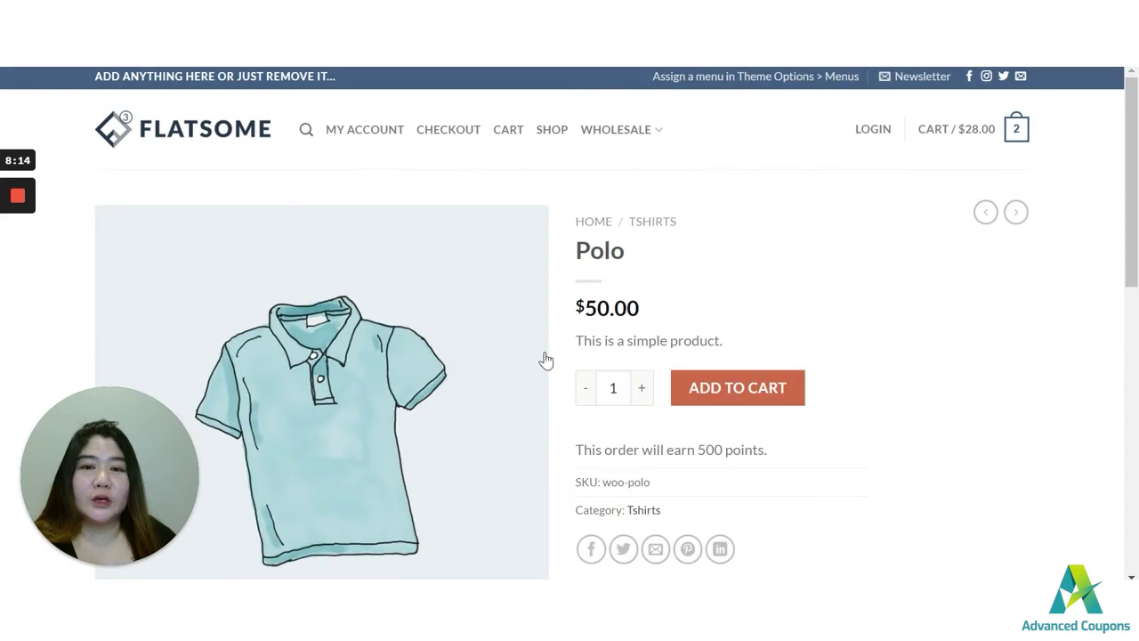
{"action": "scroll", "coordinate": [544, 360], "scroll_direction": "down", "scroll_amount": 1}
{"action": "left_click", "coordinate": [753, 359]}
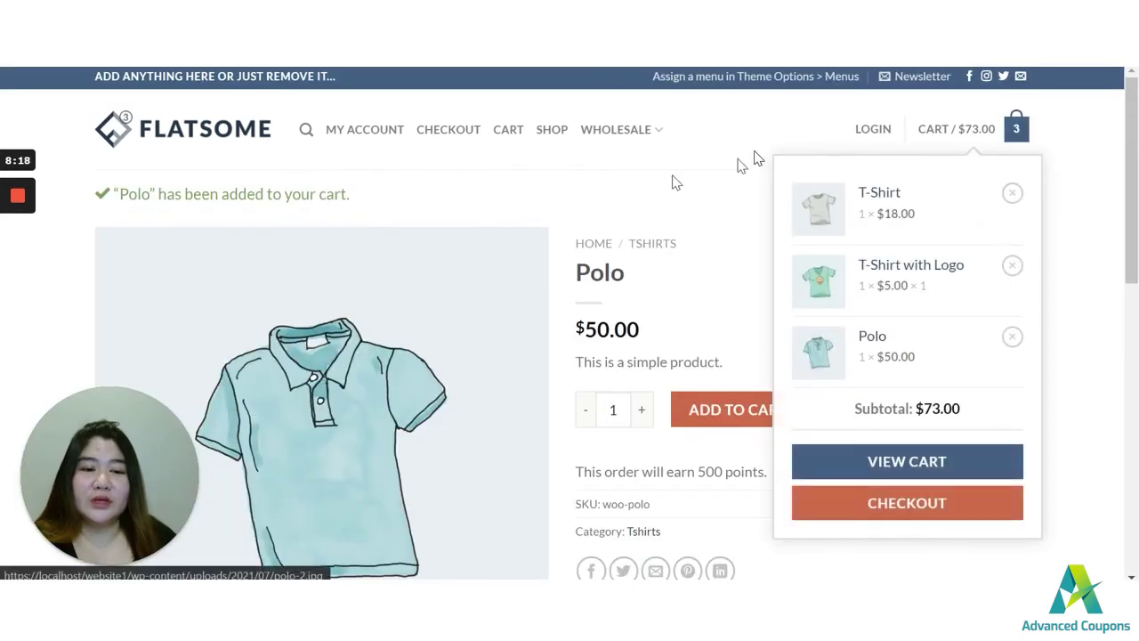
- Open the cart and compare coupon test1's $5.00 discount with the Polo's 50.00 price
{"action": "left_click", "coordinate": [945, 463]}
{"action": "scroll", "coordinate": [534, 297], "scroll_direction": "up", "scroll_amount": 2}
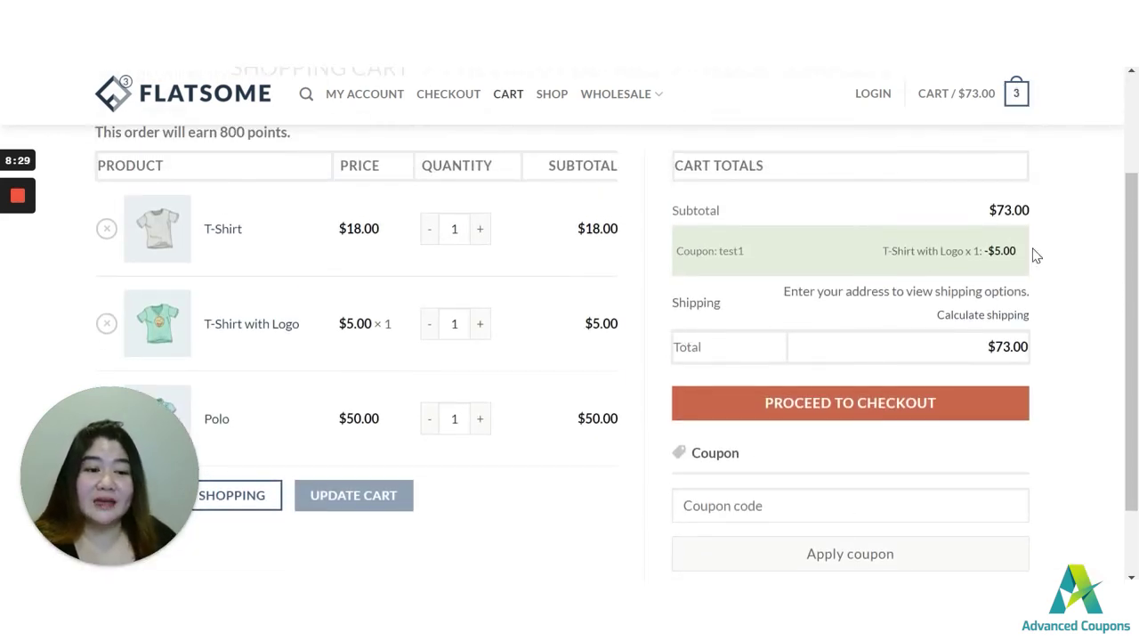
{"action": "left_click_drag", "start_coordinate": [1035, 255], "coordinate": [1002, 252]}
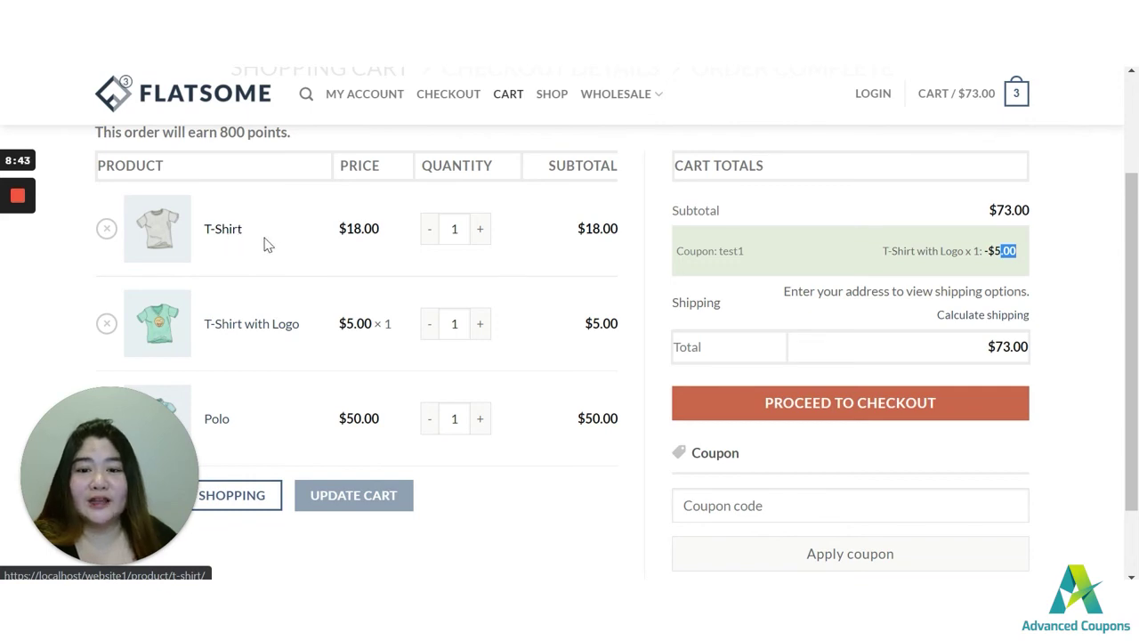
{"action": "scroll", "coordinate": [191, 414], "scroll_direction": "down", "scroll_amount": 1}
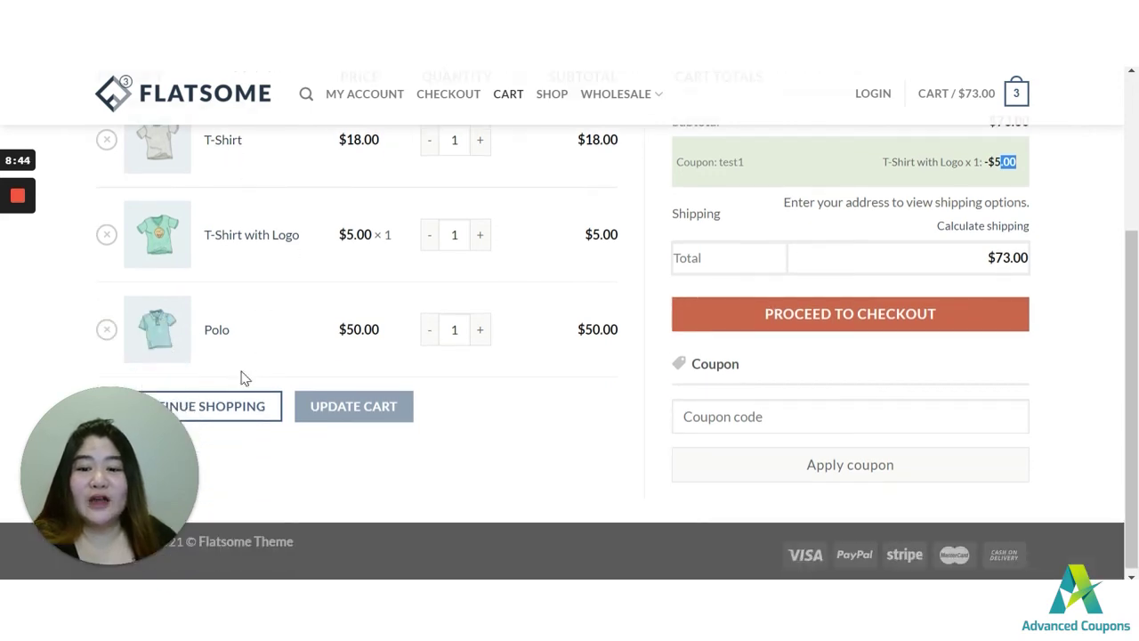
{"action": "double_click", "coordinate": [364, 329]}
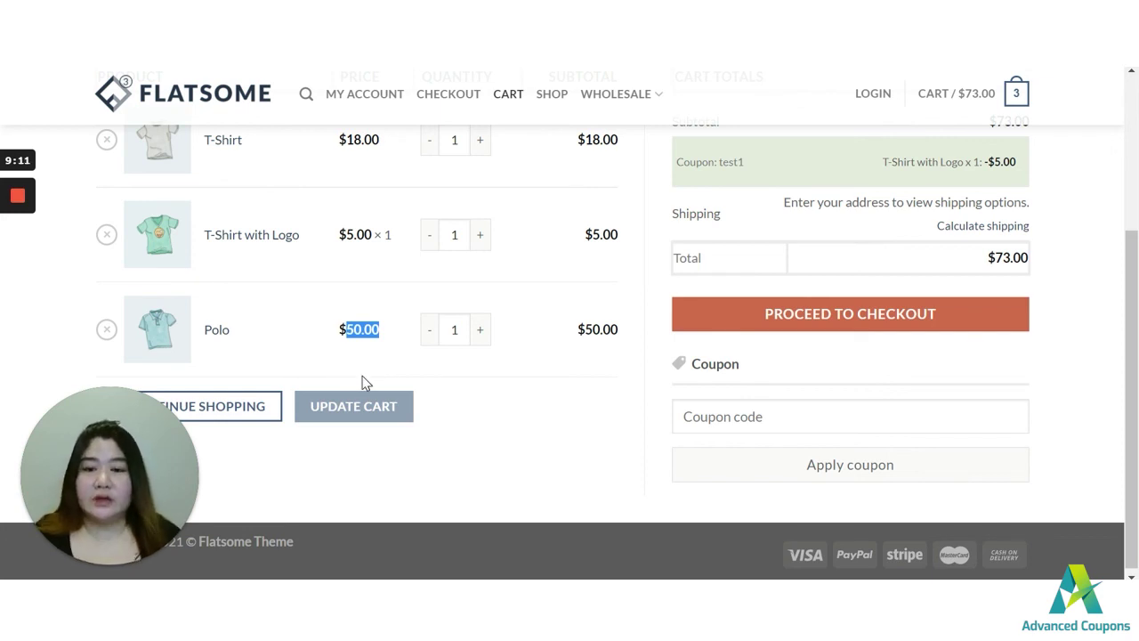
{"action": "scroll", "coordinate": [365, 383], "scroll_direction": "up", "scroll_amount": 1}
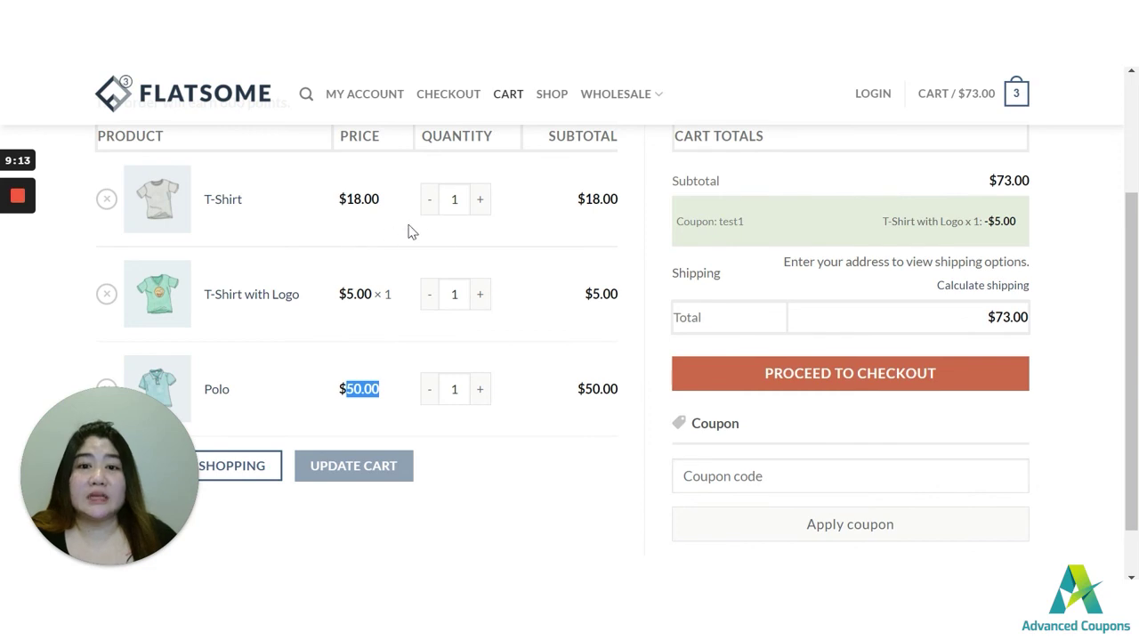